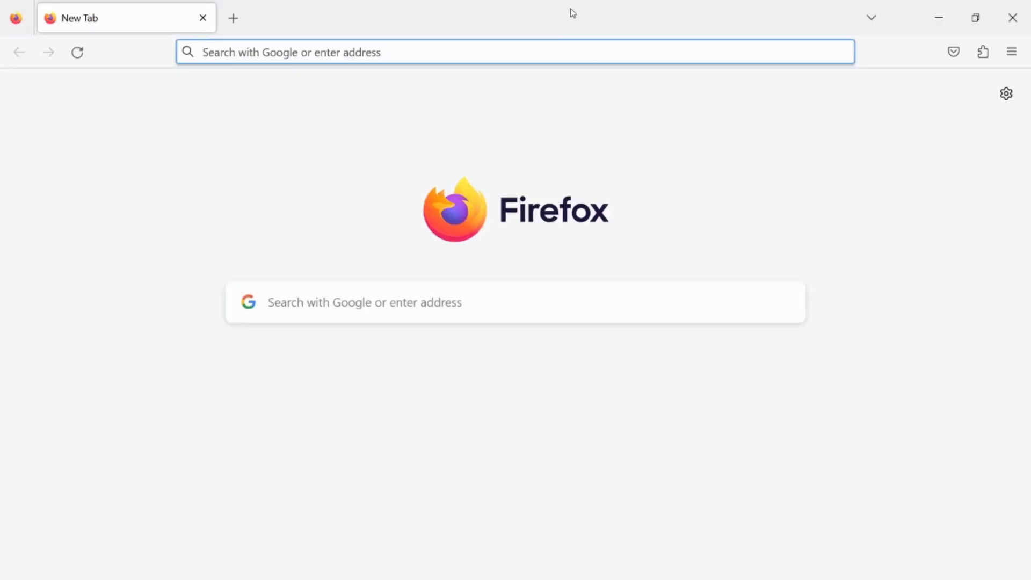
Open the Ubuntu Desktop download page at ubuntu.com/download/desktop.
{"action": "left_click", "coordinate": [557, 39]}
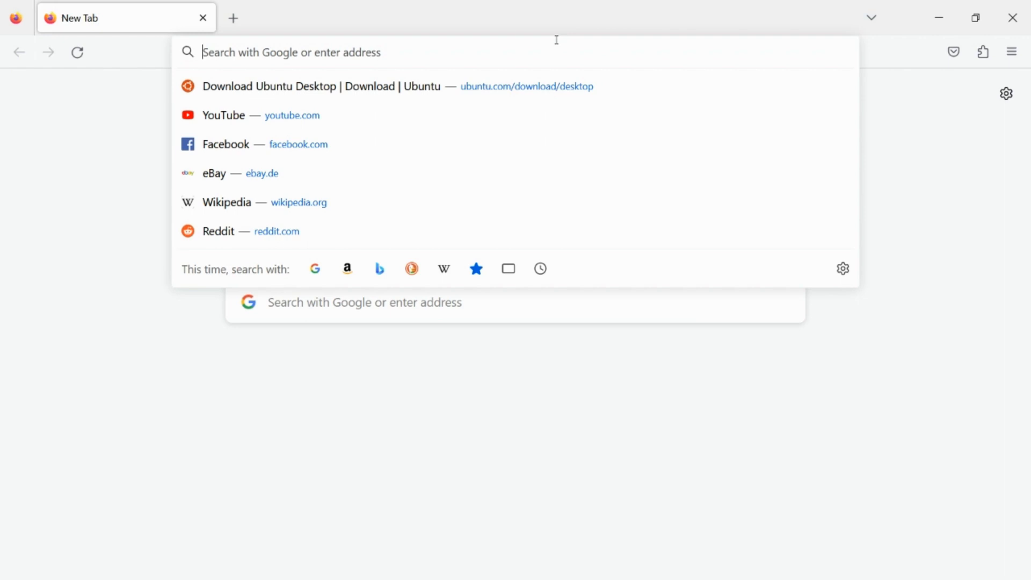
{"action": "type", "text": "ubuntu.com/"}
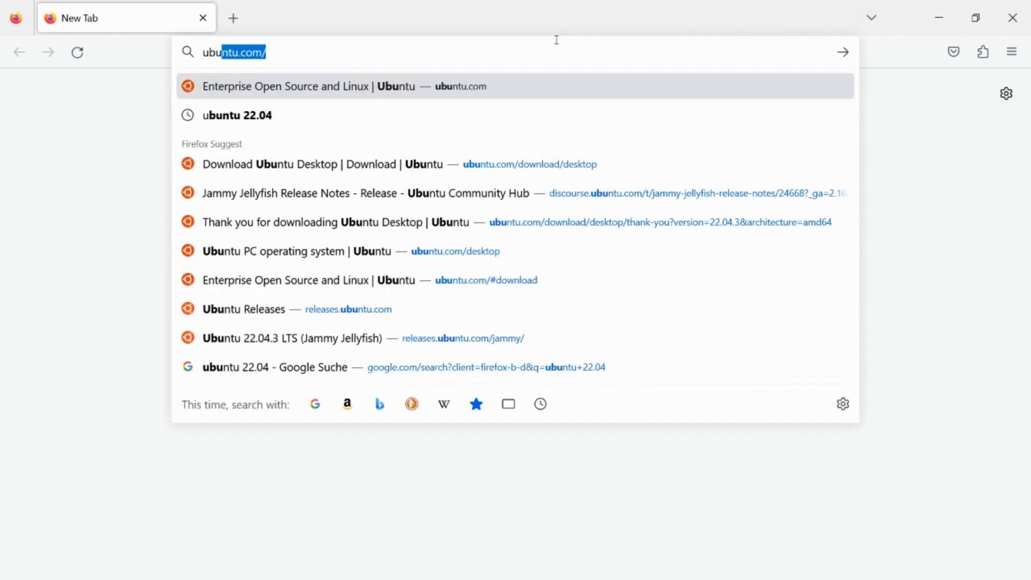
{"action": "key", "text": "Right"}
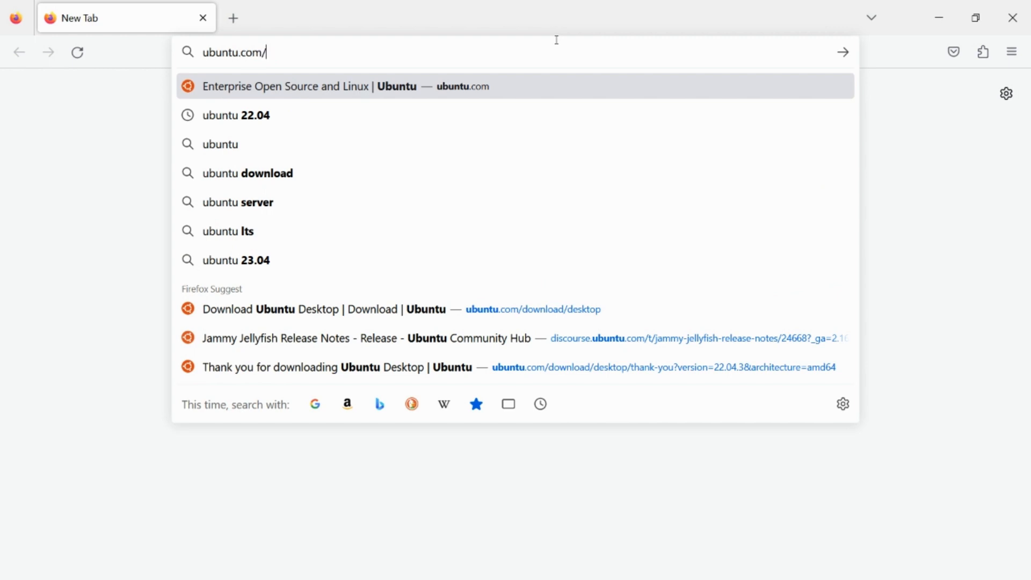
{"action": "type", "text": "download/"}
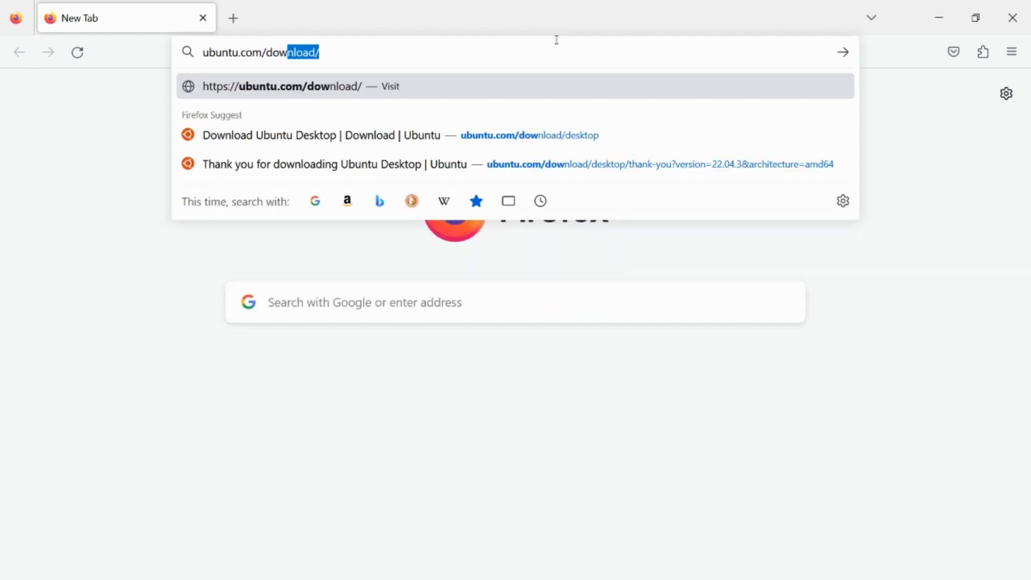
{"action": "key", "text": "Right"}
{"action": "type", "text": "deskt"}
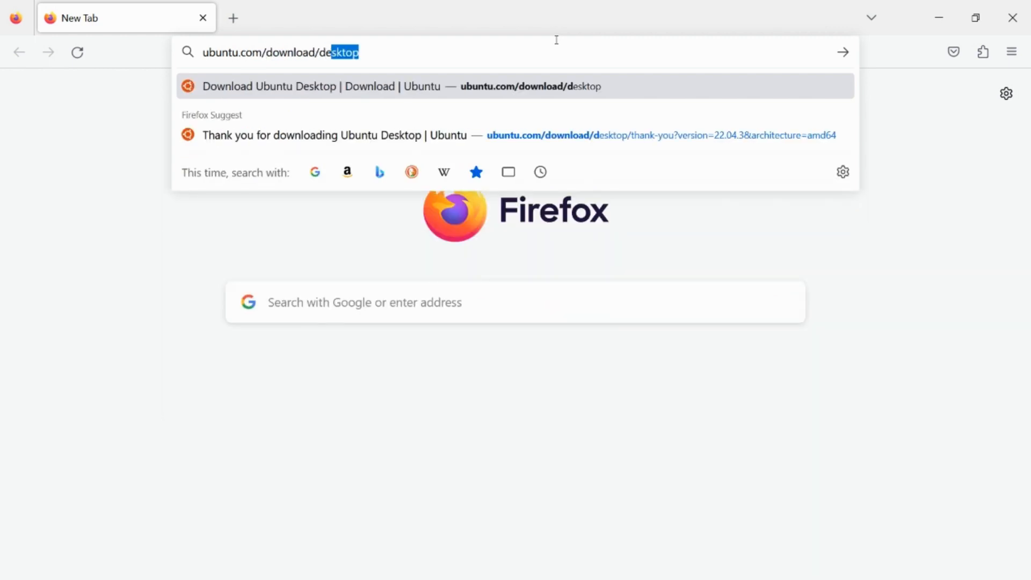
{"action": "type", "text": "op"}
{"action": "key", "text": "Return"}
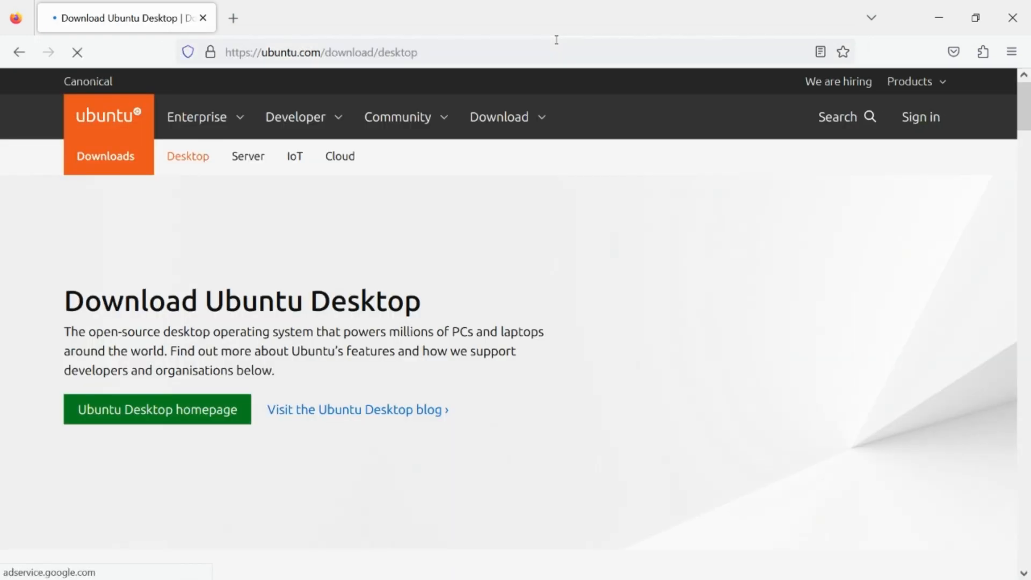
Examine the Ubuntu 22.04.3 LTS section of the download page.
{"action": "scroll", "coordinate": [572, 91], "scroll_direction": "down", "scroll_amount": 8}
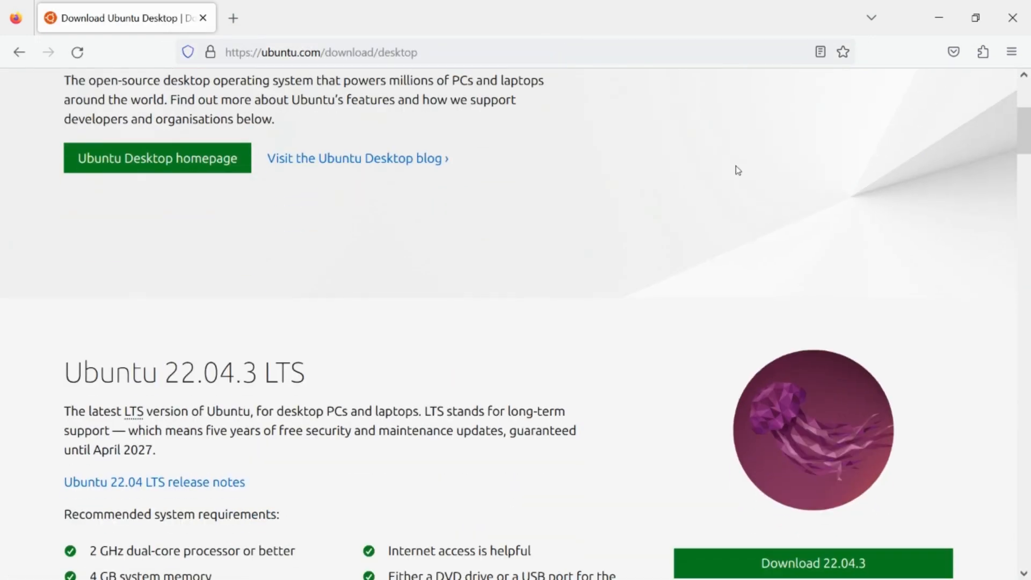
{"action": "left_click_drag", "start_coordinate": [64, 119], "coordinate": [422, 105]}
{"action": "left_click", "coordinate": [419, 104]}
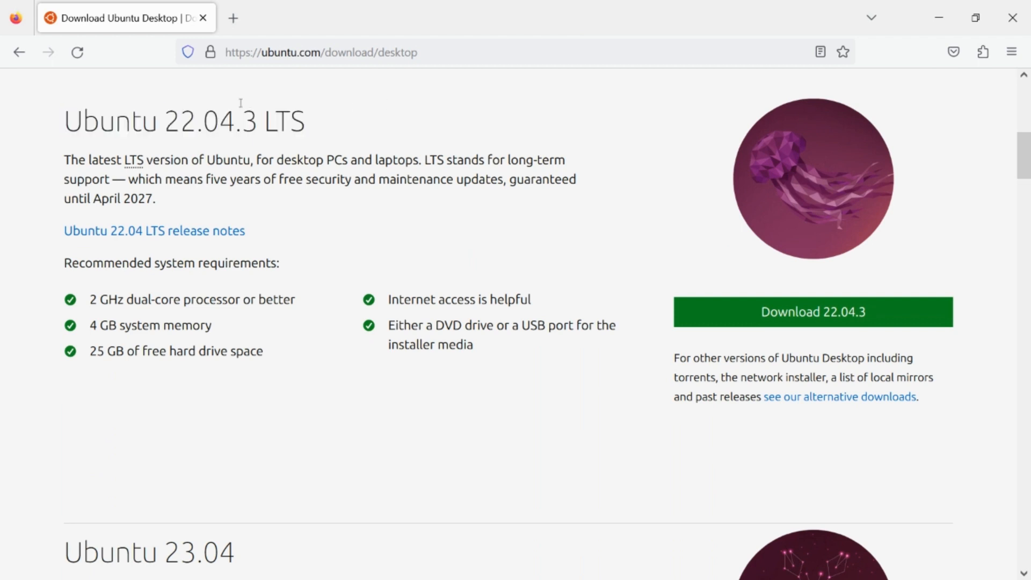
{"action": "left_click_drag", "start_coordinate": [83, 112], "coordinate": [406, 100]}
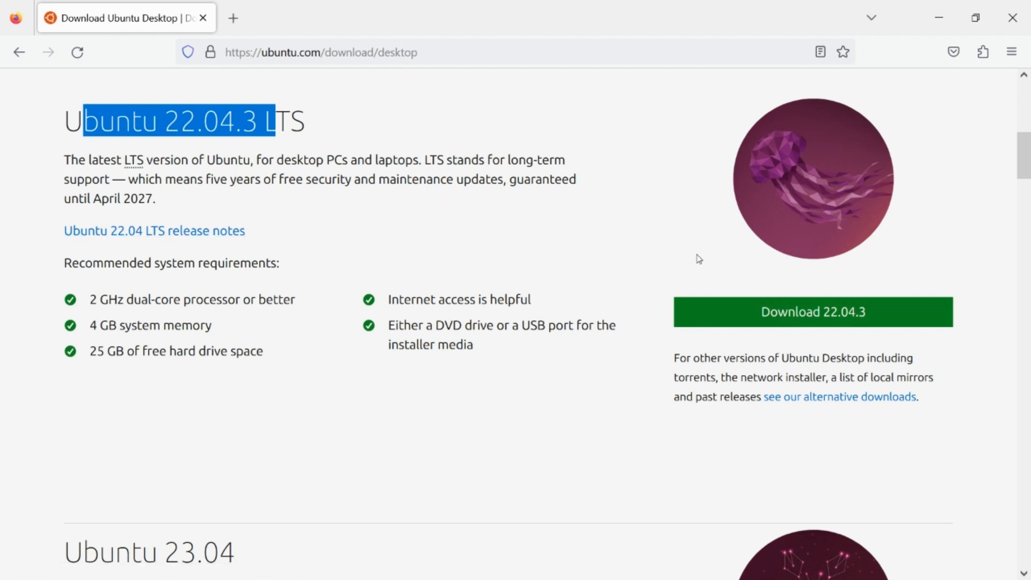
{"action": "left_click", "coordinate": [865, 263]}
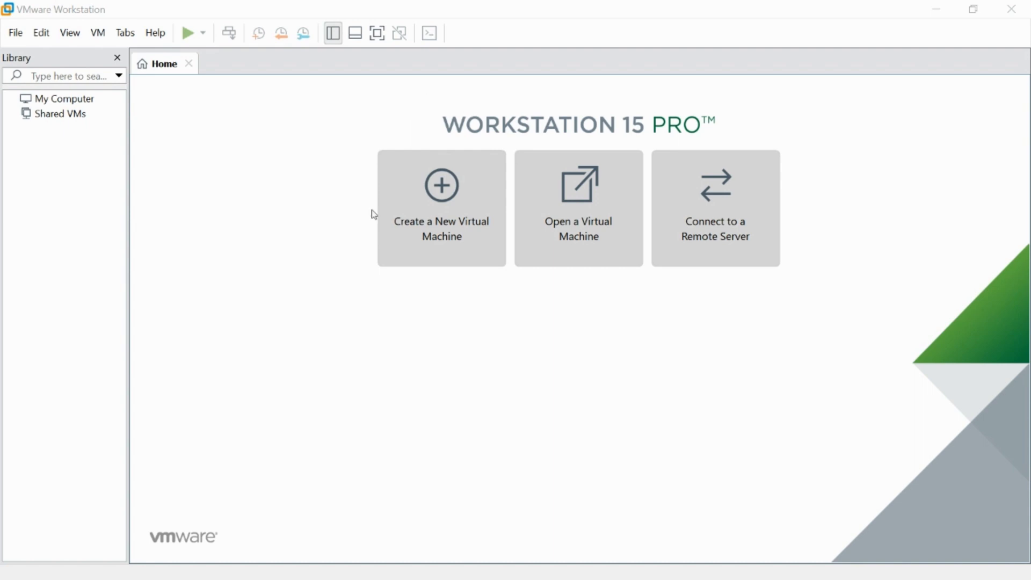
Switch to VMware Workstation and start creating a new virtual machine with the Typical (recommended) configuration.
{"action": "key", "text": "alt+f"}
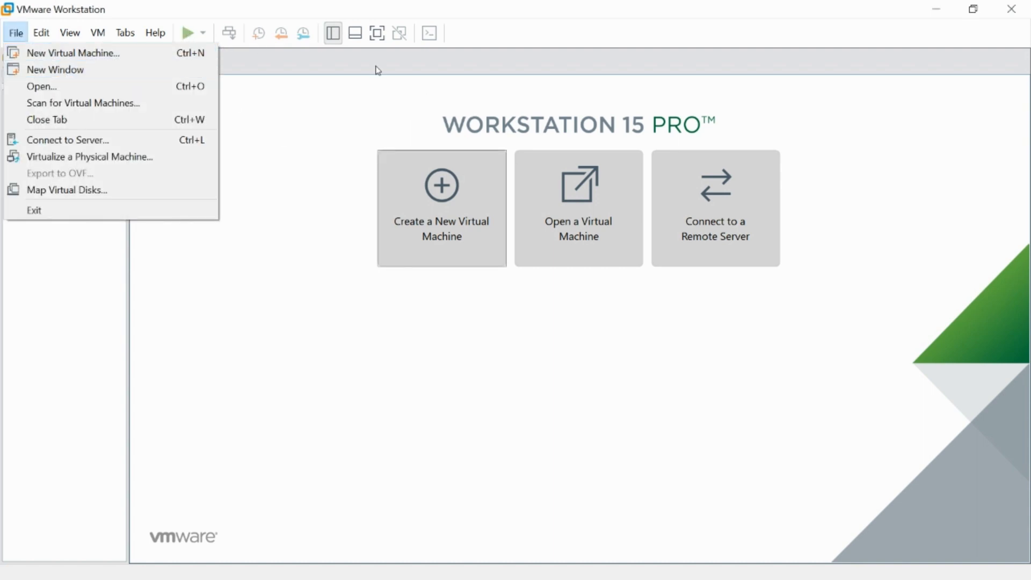
{"action": "key", "text": "Escape"}
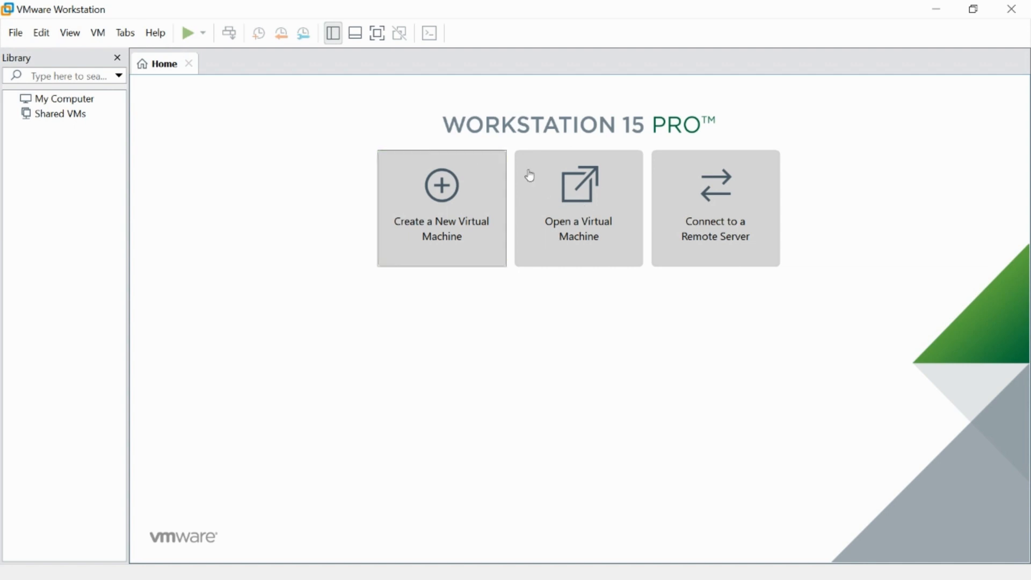
{"action": "key", "text": "ctrl+n"}
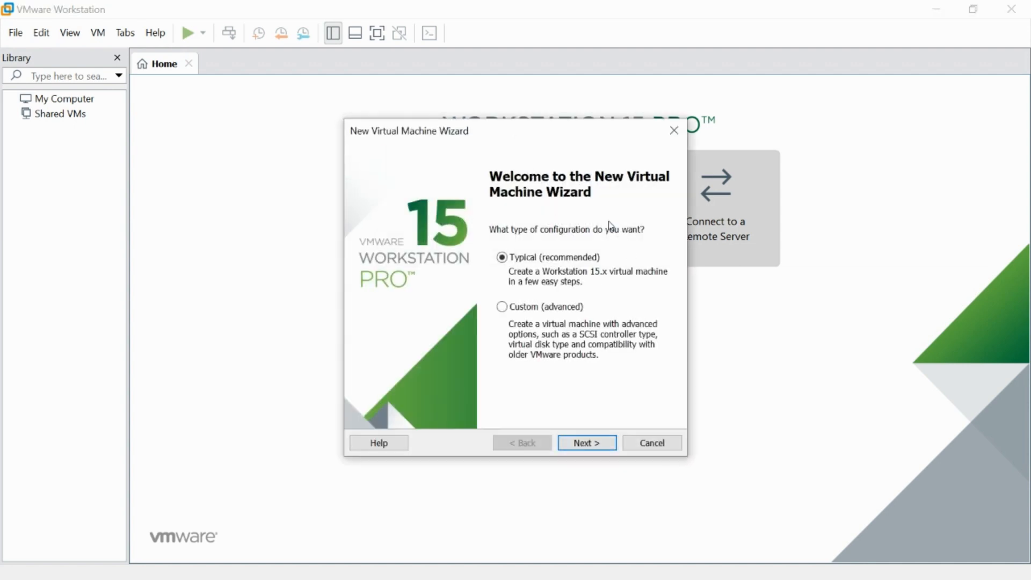
{"action": "key", "text": "Return"}
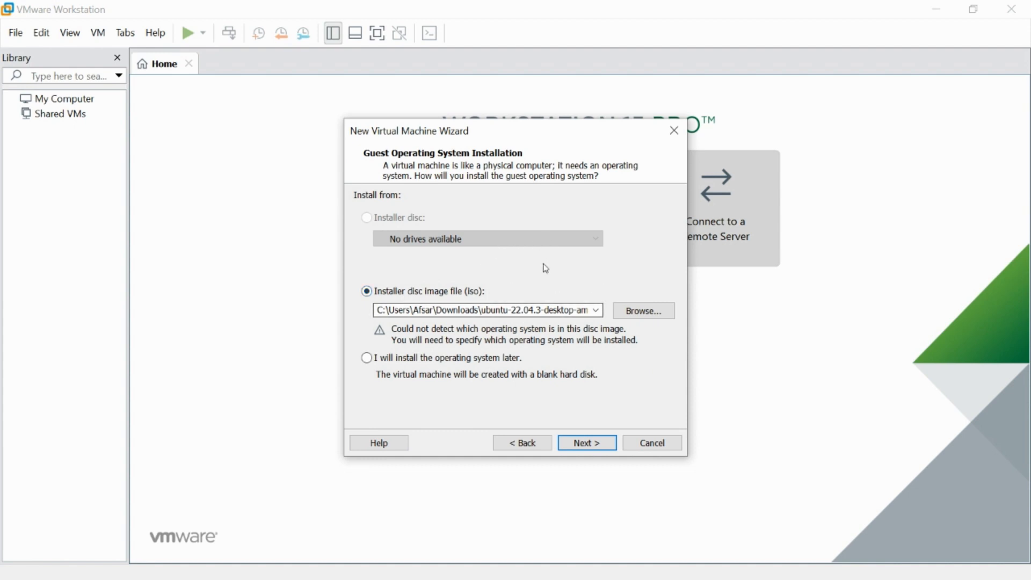
Choose ubuntu-22.04.3-desktop-amd64_0.iso from the Desktop folder as the installer disc image and continue to naming the virtual machine.
{"action": "left_click", "coordinate": [645, 310]}
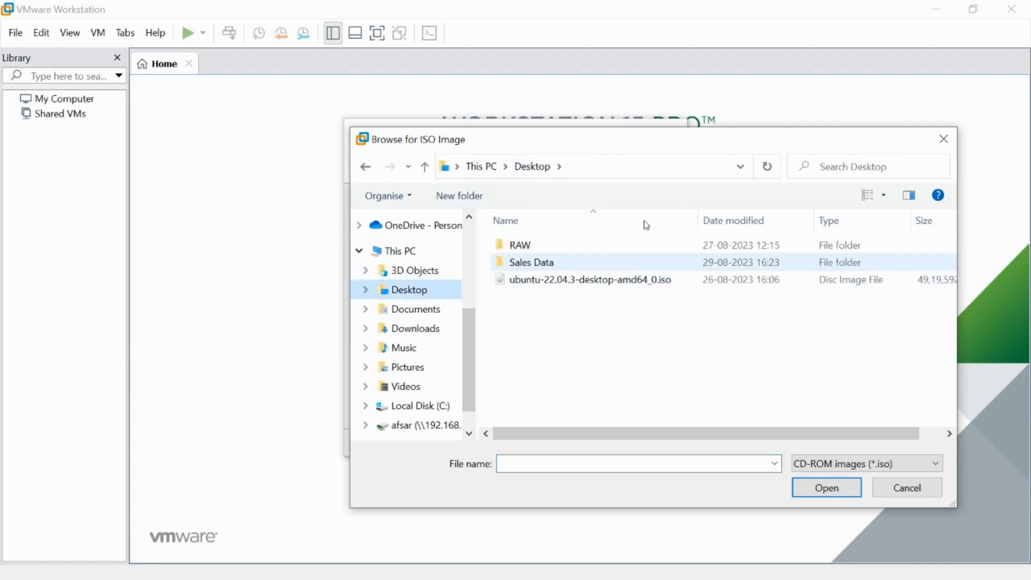
{"action": "left_click", "coordinate": [666, 279]}
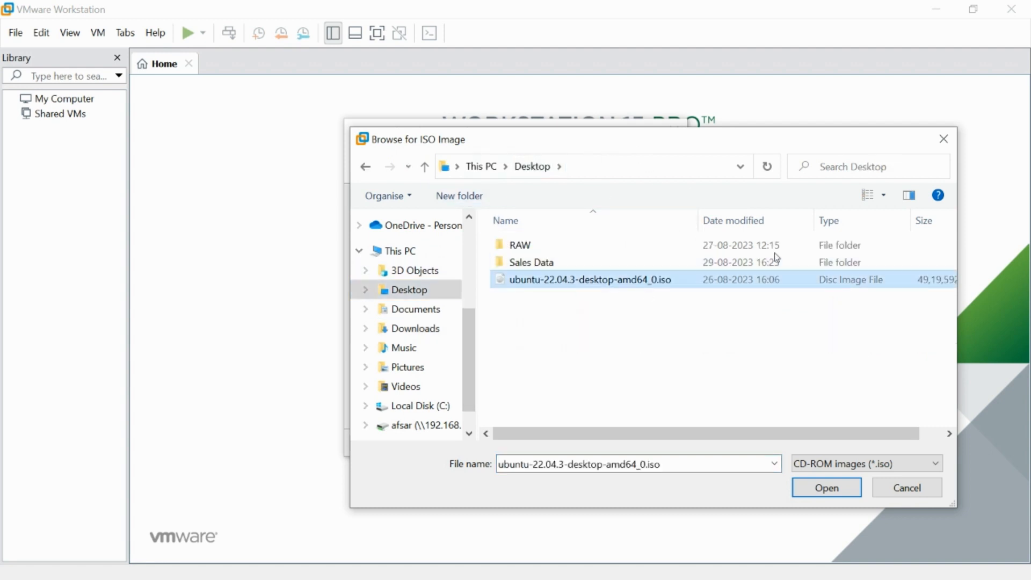
{"action": "key", "text": "Return"}
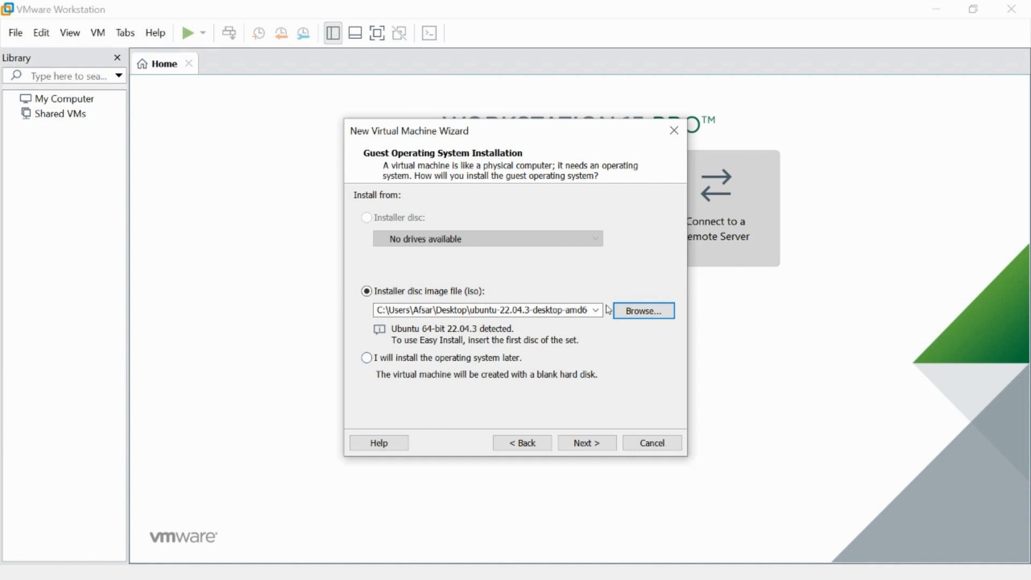
{"action": "left_click", "coordinate": [587, 443]}
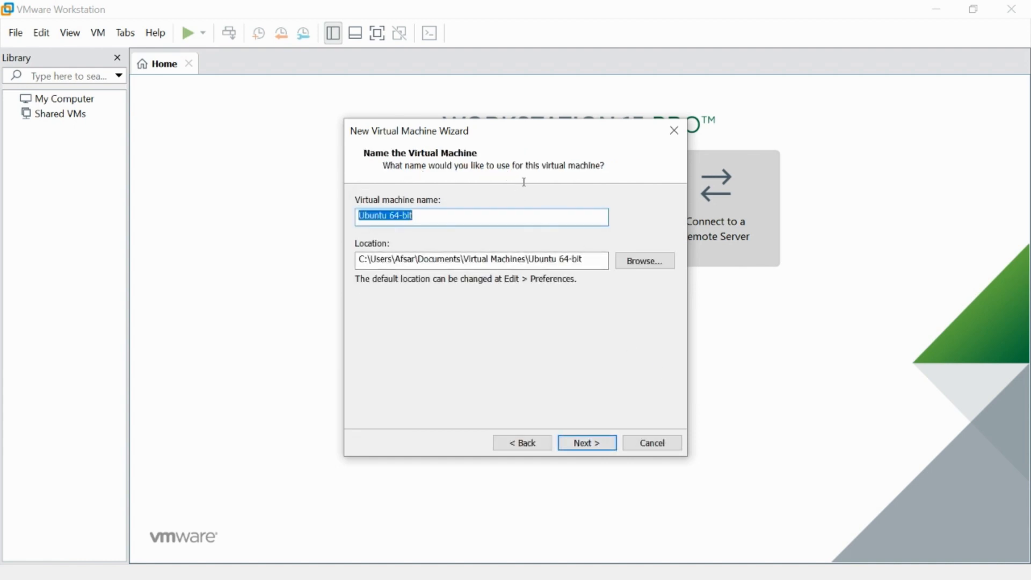
Name the virtual machine env_dev.
{"action": "type", "text": "Deve"}
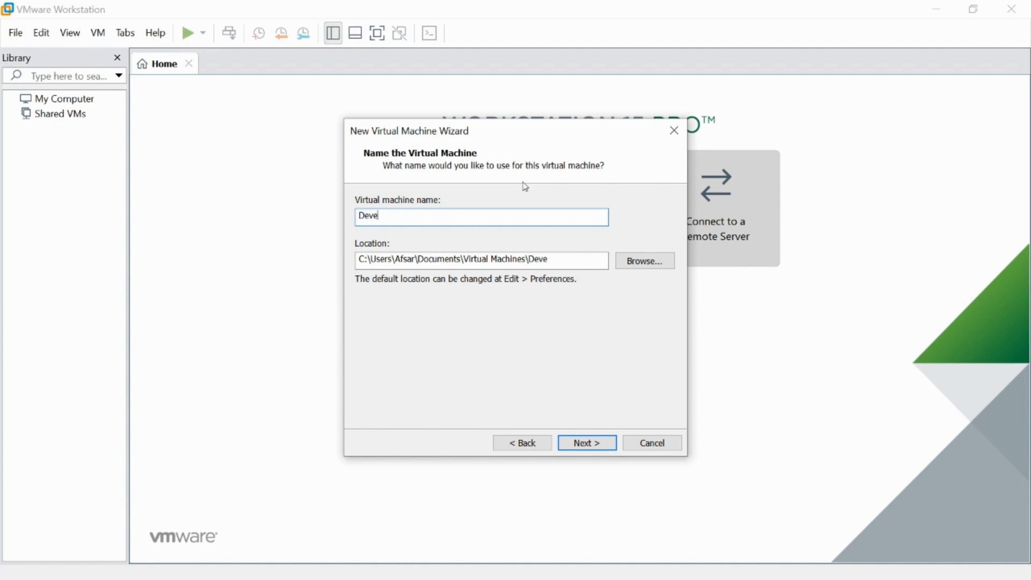
{"action": "key", "text": "BackSpace"}
{"action": "key", "text": "BackSpace"}
{"action": "key", "text": "BackSpace"}
{"action": "key", "text": "BackSpace"}
{"action": "type", "text": "env_dev"}
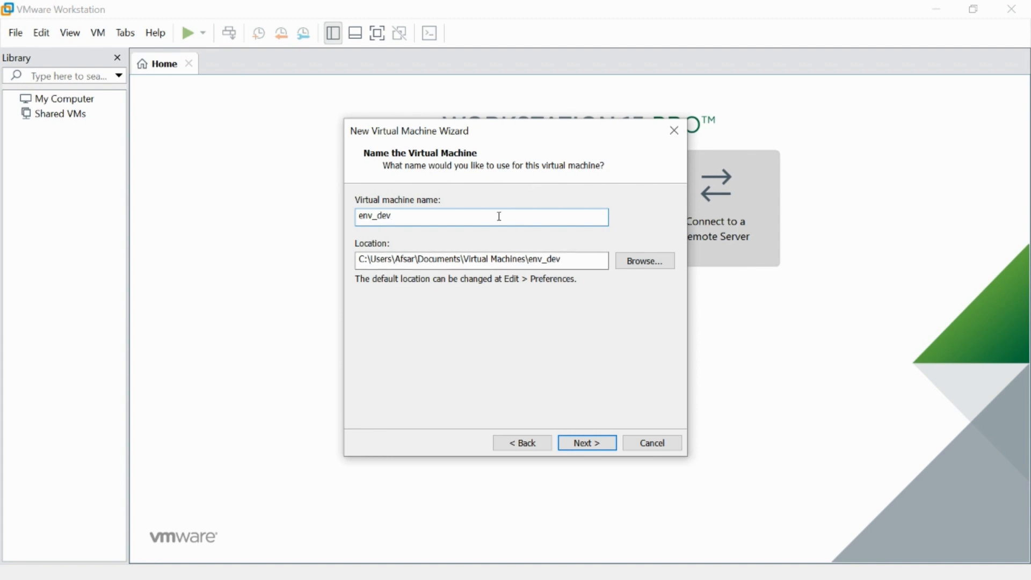
Set the virtual machine's location to C:\Virtual Machines\env_dev and continue to the disk capacity settings.
{"action": "left_click_drag", "start_coordinate": [368, 260], "coordinate": [416, 260]}
{"action": "left_click", "coordinate": [487, 260]}
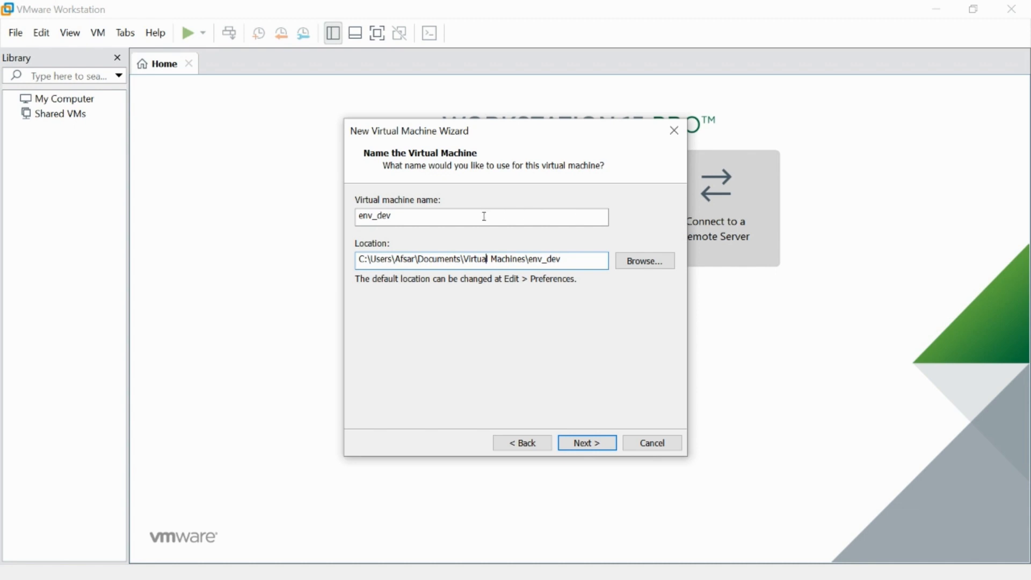
{"action": "key", "text": "ctrl+Left"}
{"action": "key", "text": "ctrl+Left"}
{"action": "key", "text": "ctrl+Left"}
{"action": "key", "text": "ctrl+Left"}
{"action": "key", "text": "shift+Right"}
{"action": "key", "text": "shift+Right"}
{"action": "key", "text": "shift+Right"}
{"action": "key", "text": "shift+Right"}
{"action": "key", "text": "shift+Right"}
{"action": "key", "text": "shift+Right"}
{"action": "key", "text": "shift+Right"}
{"action": "key", "text": "shift+Right"}
{"action": "key", "text": "shift+Right"}
{"action": "key", "text": "shift+Right"}
{"action": "key", "text": "shift+Right"}
{"action": "key", "text": "shift+Right"}
{"action": "key", "text": "shift+Right"}
{"action": "key", "text": "shift+Right"}
{"action": "key", "text": "shift+Right"}
{"action": "key", "text": "shift+Right"}
{"action": "key", "text": "shift+Right"}
{"action": "key", "text": "shift+Right"}
{"action": "key", "text": "shift+Right"}
{"action": "key", "text": "shift+Right"}
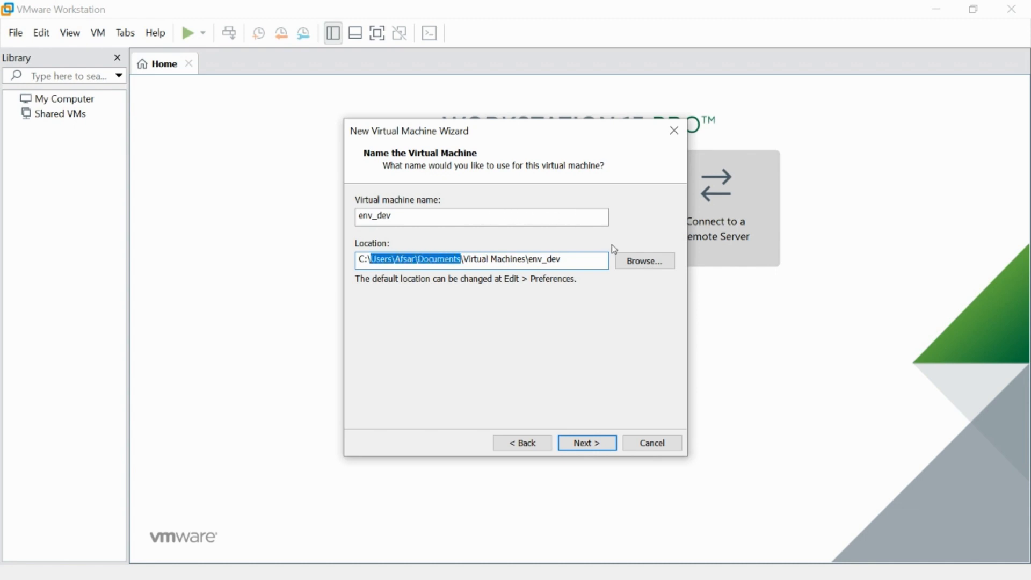
{"action": "key", "text": "Delete"}
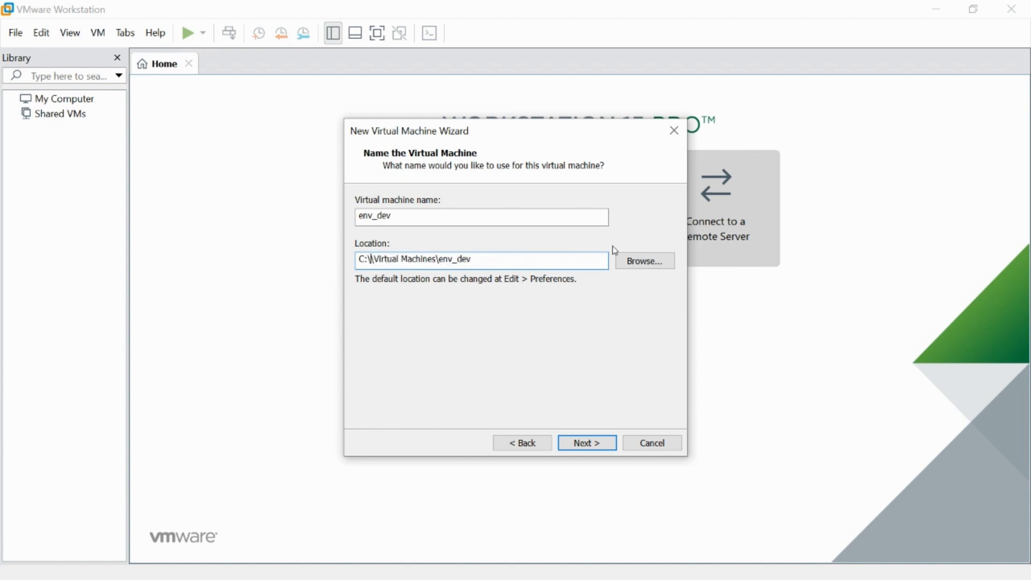
{"action": "key", "text": "Delete"}
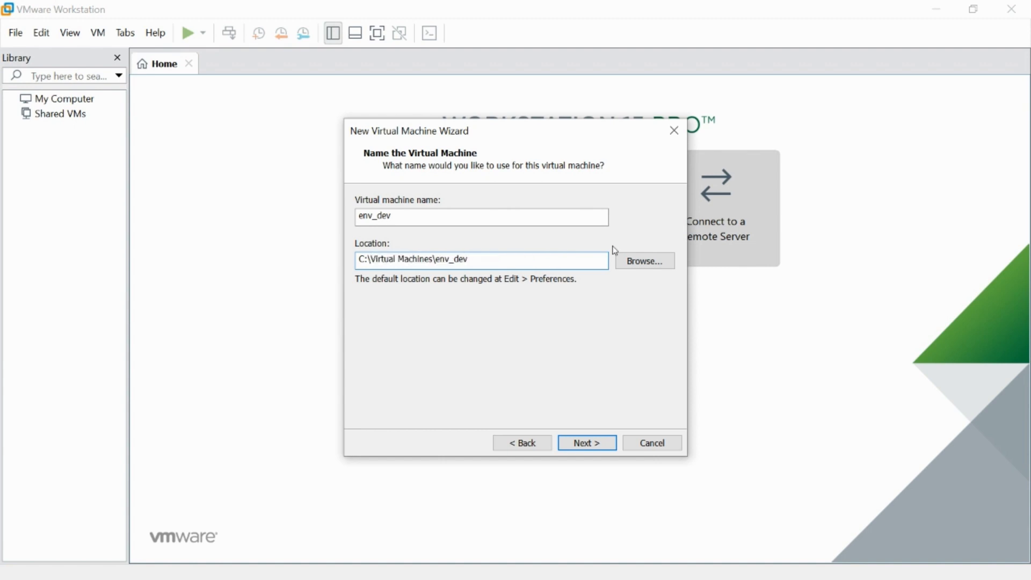
{"action": "key", "text": "End"}
{"action": "key", "text": "shift+Home"}
{"action": "key", "text": "Return"}
{"action": "key", "text": "Tab"}
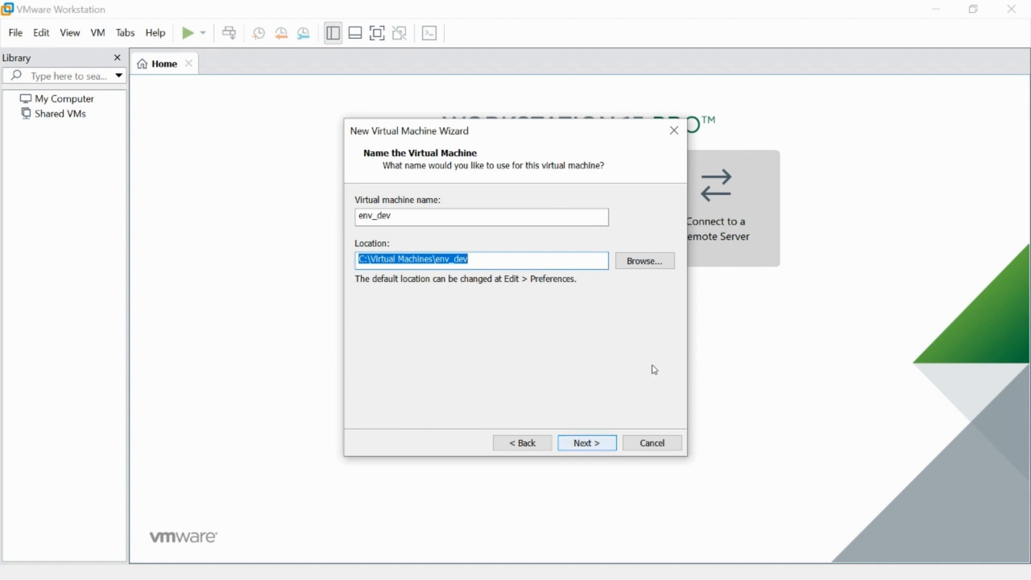
{"action": "key", "text": "Return"}
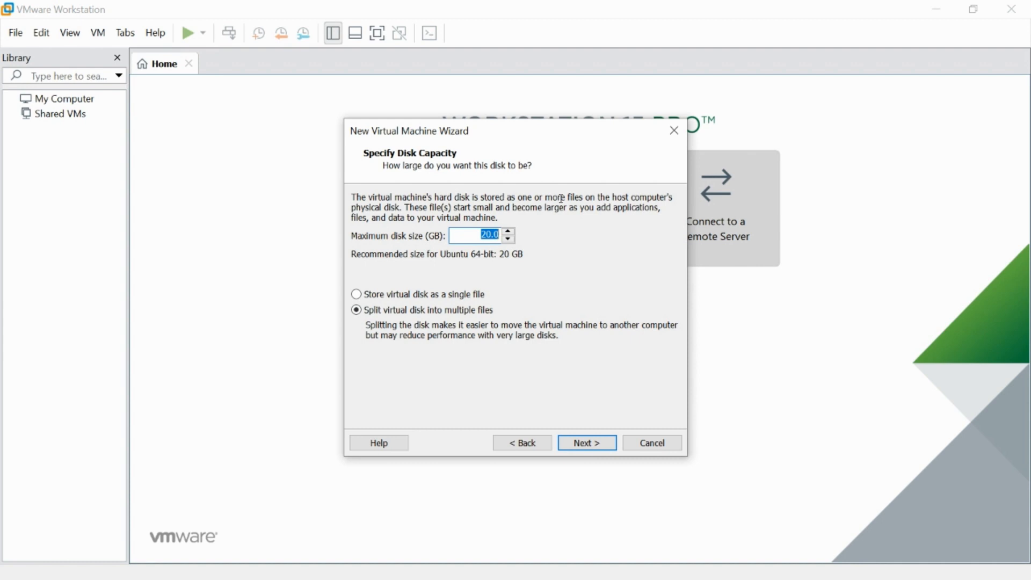
Set the maximum disk size to 40 GB, stored as a single file, and continue to the settings summary.
{"action": "type", "text": "40"}
{"action": "left_click", "coordinate": [466, 295]}
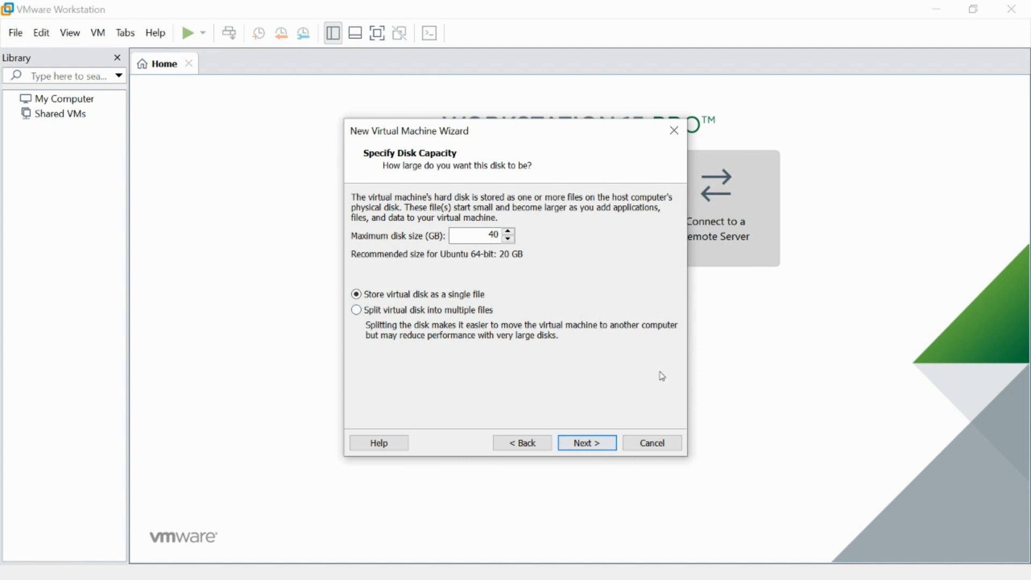
{"action": "key", "text": "Return"}
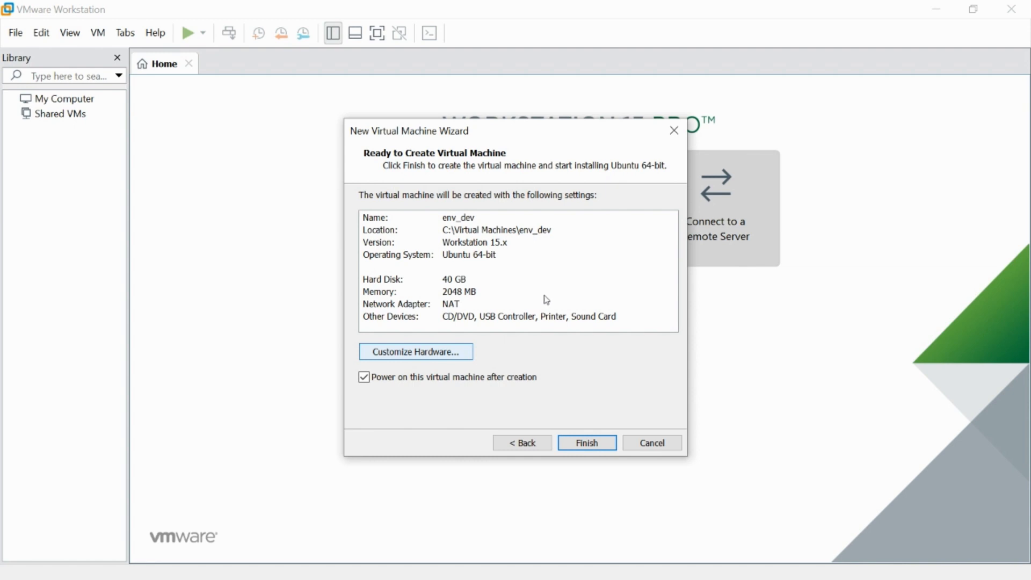
Customize the virtual machine's hardware to 8 GB of memory and 2 processors with 2 cores each.
{"action": "key", "text": "Return"}
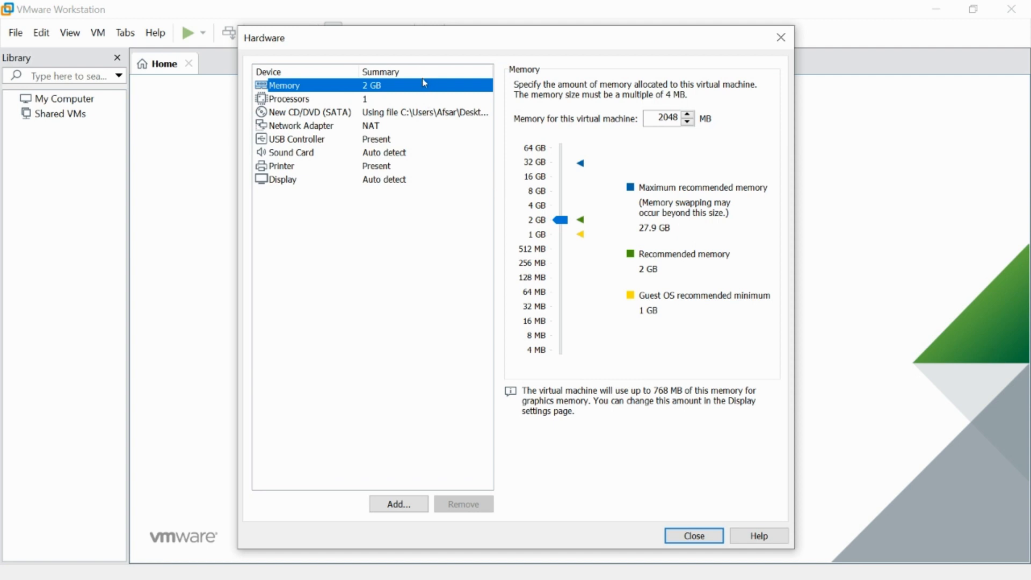
{"action": "left_click", "coordinate": [537, 192]}
{"action": "left_click", "coordinate": [428, 101]}
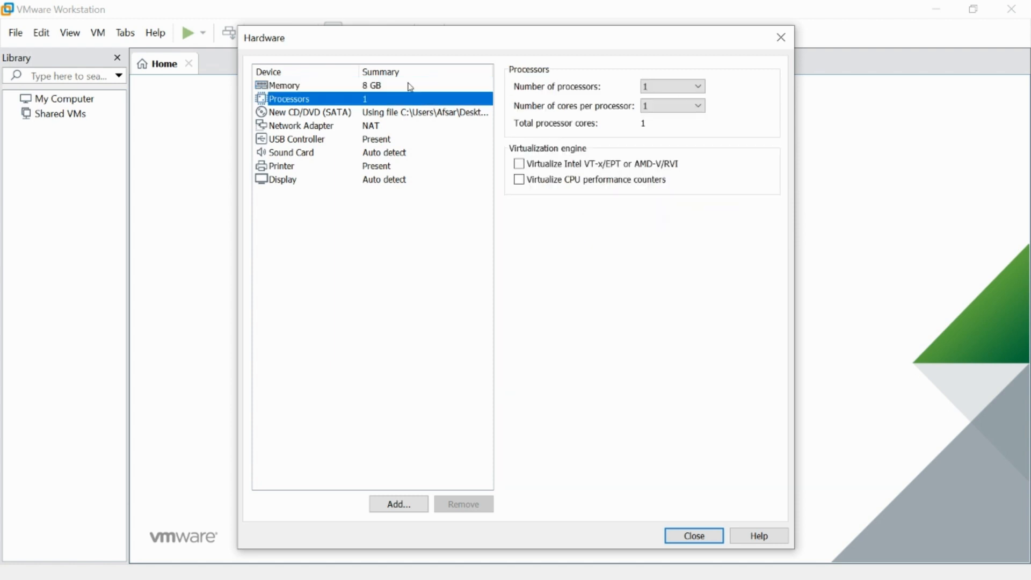
{"action": "left_click", "coordinate": [645, 85]}
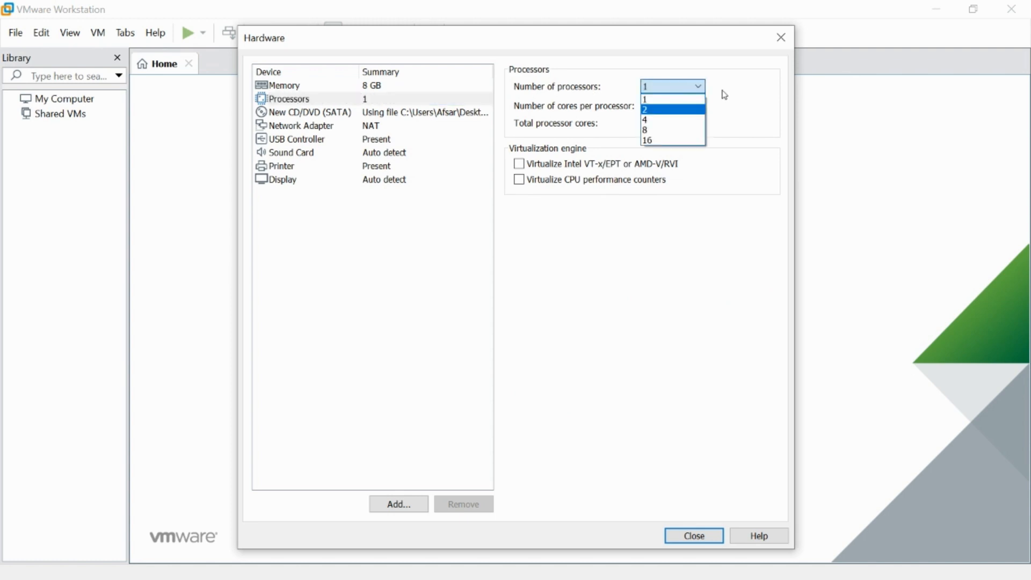
{"action": "left_click", "coordinate": [690, 110]}
{"action": "left_click", "coordinate": [693, 105]}
{"action": "key", "text": "Down"}
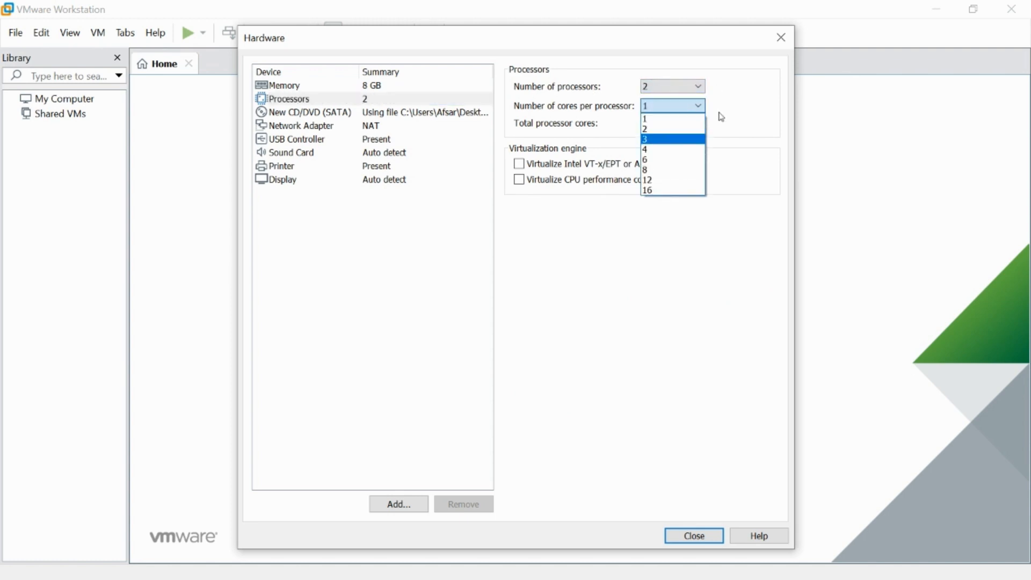
{"action": "key", "text": "Return"}
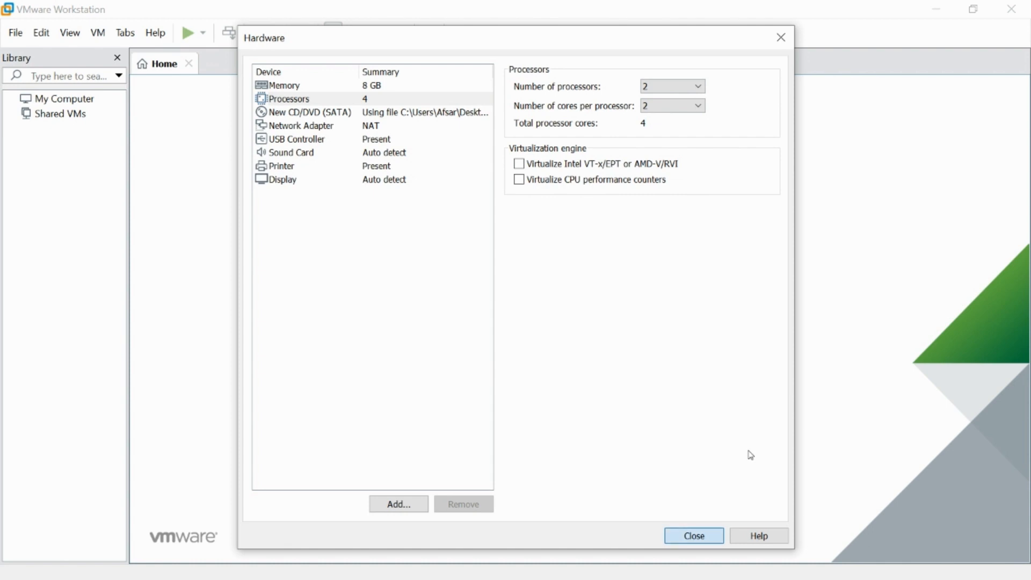
{"action": "key", "text": "Return"}
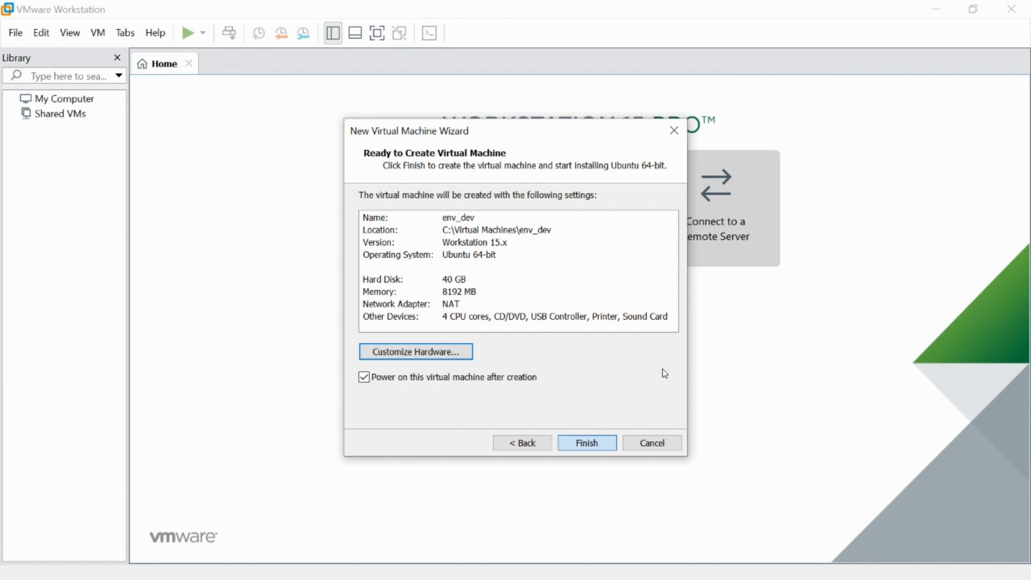
Finish creating env_dev with power-on after creation, and direct input to its boot menu screen.
{"action": "key", "text": "Return"}
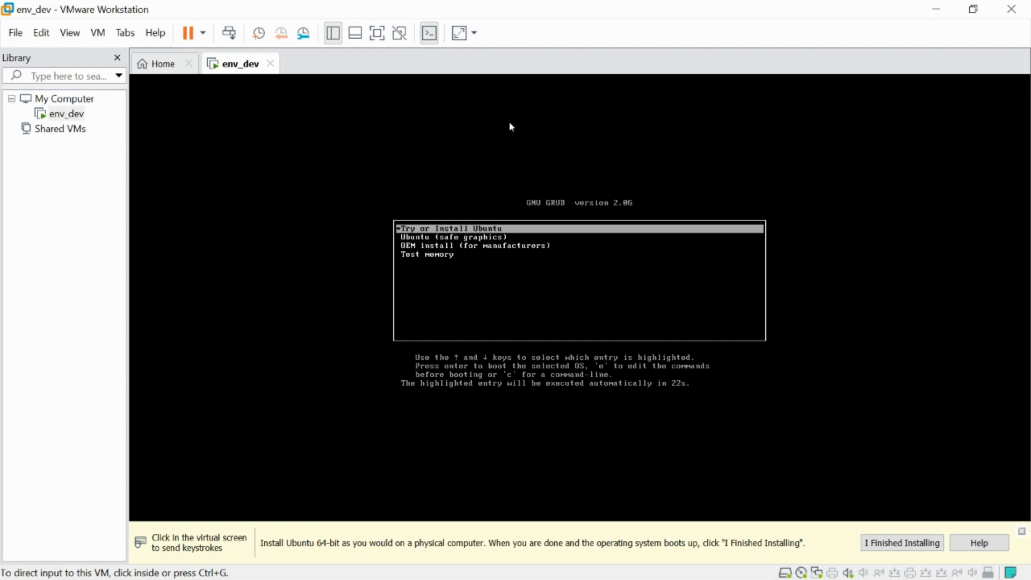
{"action": "left_click", "coordinate": [648, 270]}
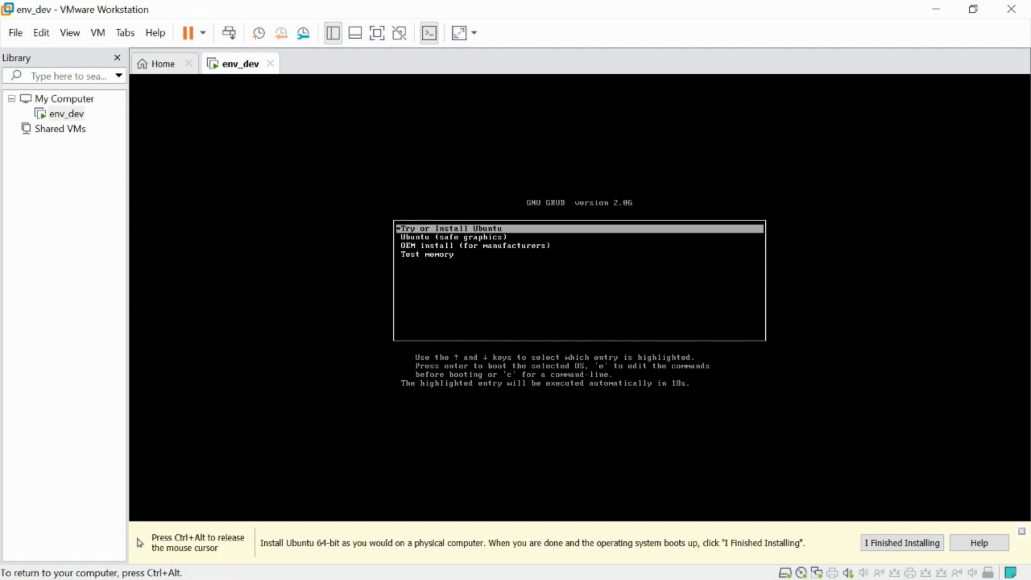
Boot the virtual machine with the Try or Install Ubuntu entry of the GRUB menu.
{"action": "key", "text": "Down"}
{"action": "key", "text": "Down"}
{"action": "key", "text": "Down"}
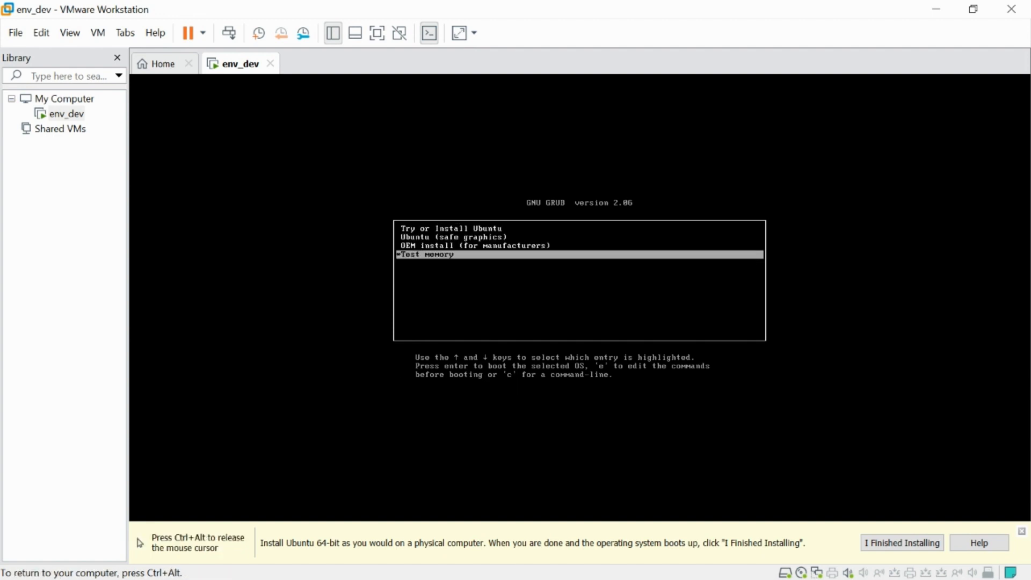
{"action": "key", "text": "Up"}
{"action": "key", "text": "Up"}
{"action": "key", "text": "Up"}
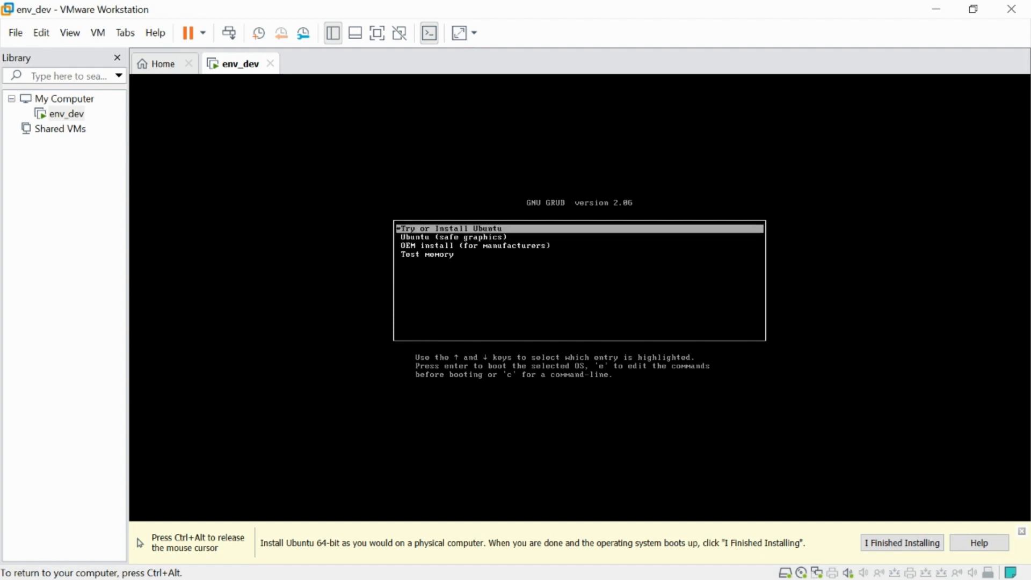
{"action": "key", "text": "Down"}
{"action": "key", "text": "Down"}
{"action": "key", "text": "Up"}
{"action": "key", "text": "Up"}
{"action": "key", "text": "Return"}
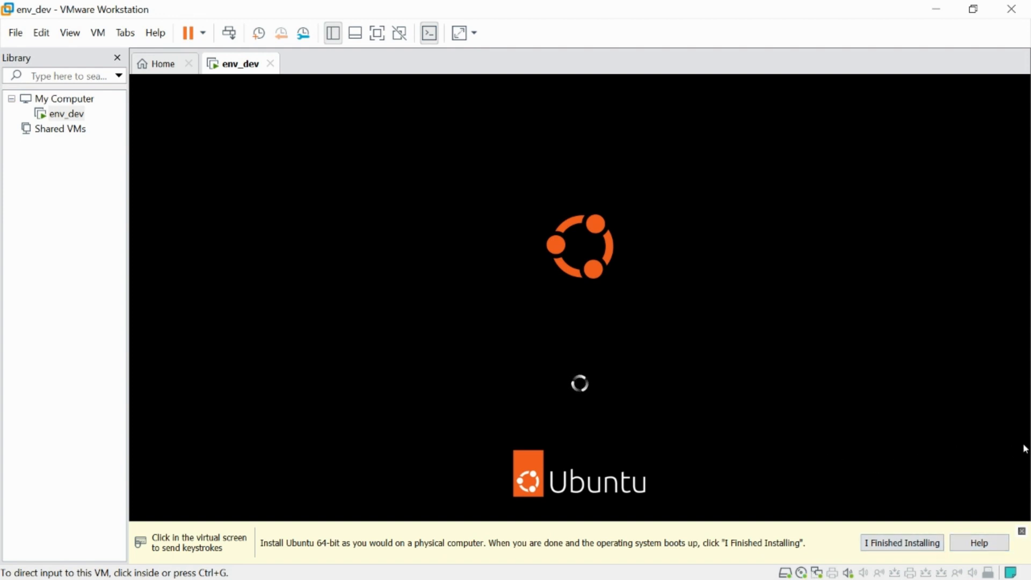
Dismiss the installation reminder below the virtual screen and switch the virtual machine to full screen.
{"action": "left_click", "coordinate": [1006, 435]}
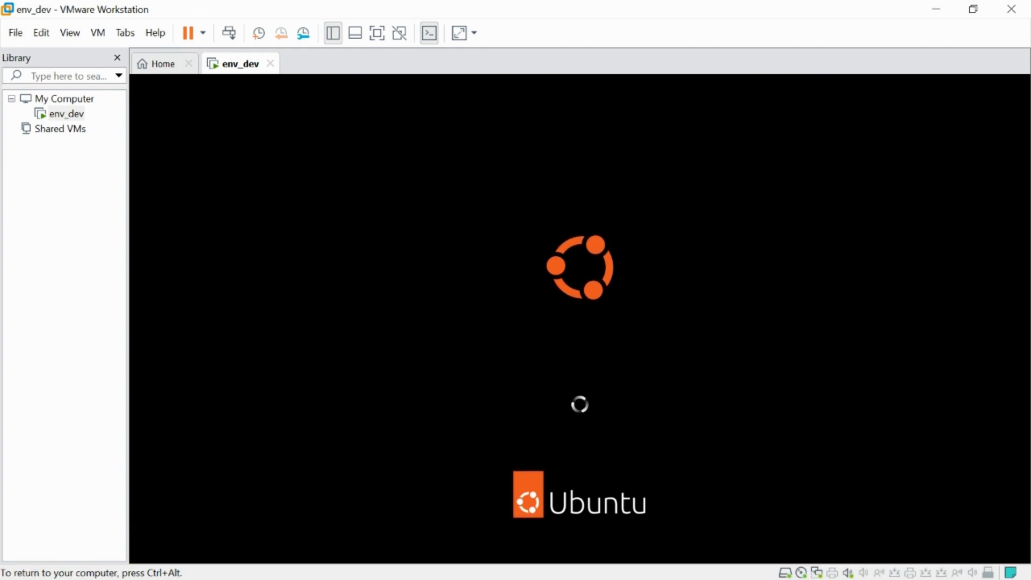
{"action": "key", "text": "ctrl+alt"}
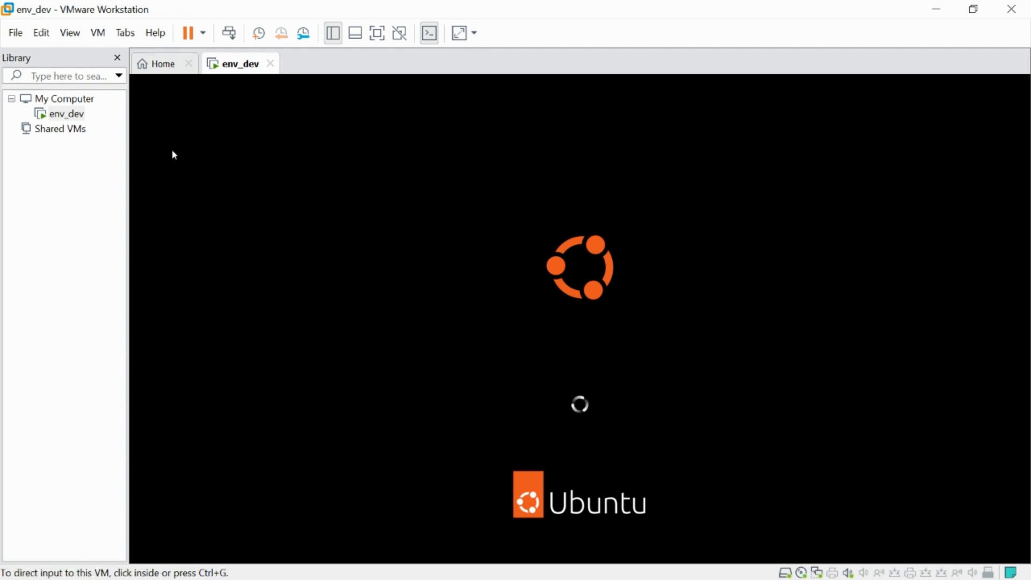
{"action": "left_click", "coordinate": [172, 150]}
{"action": "key", "text": "ctrl+alt"}
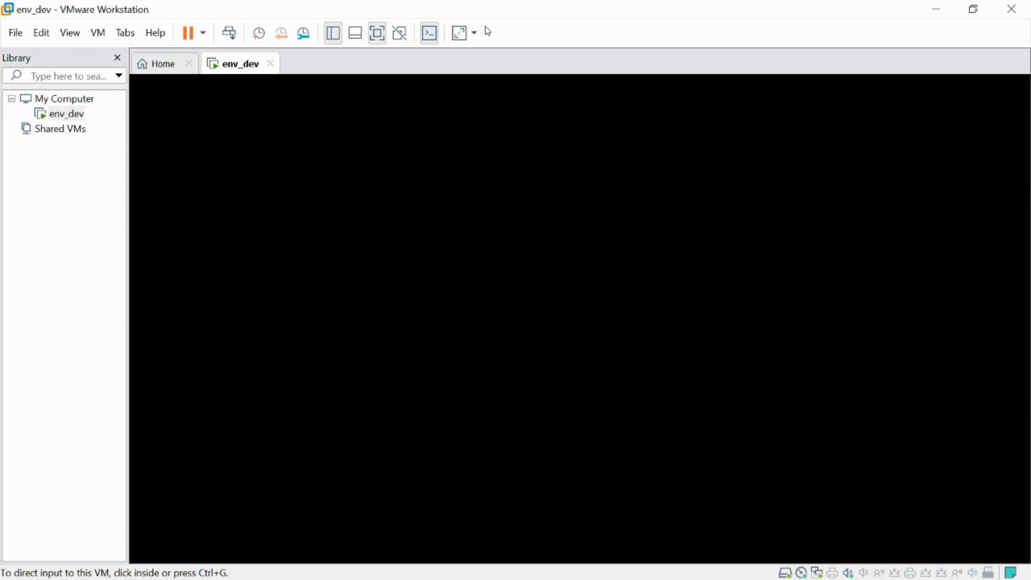
{"action": "left_click", "coordinate": [488, 31]}
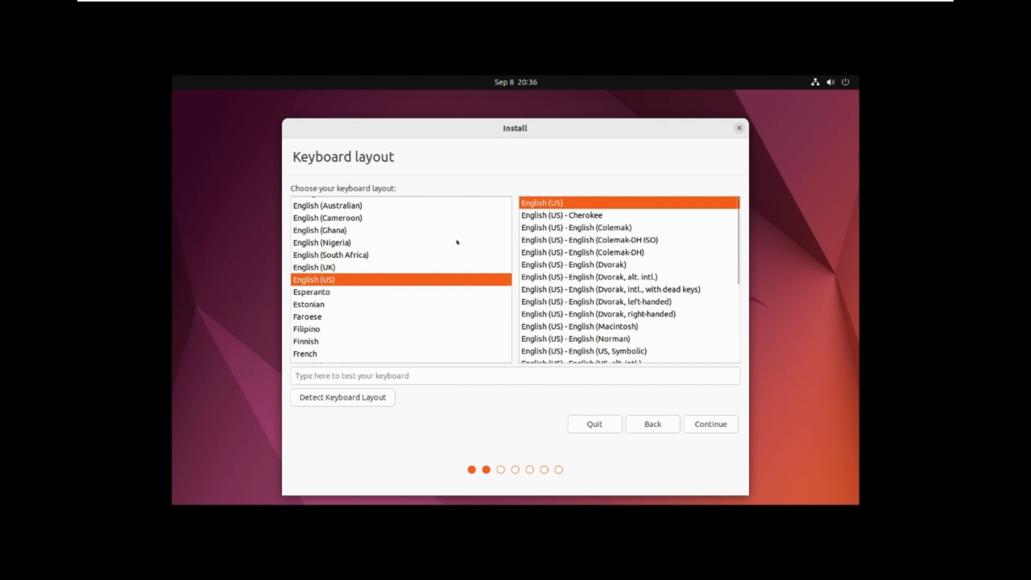
Choose the German keyboard layout with the standard German variant and continue the installation.
{"action": "key", "text": "Down"}
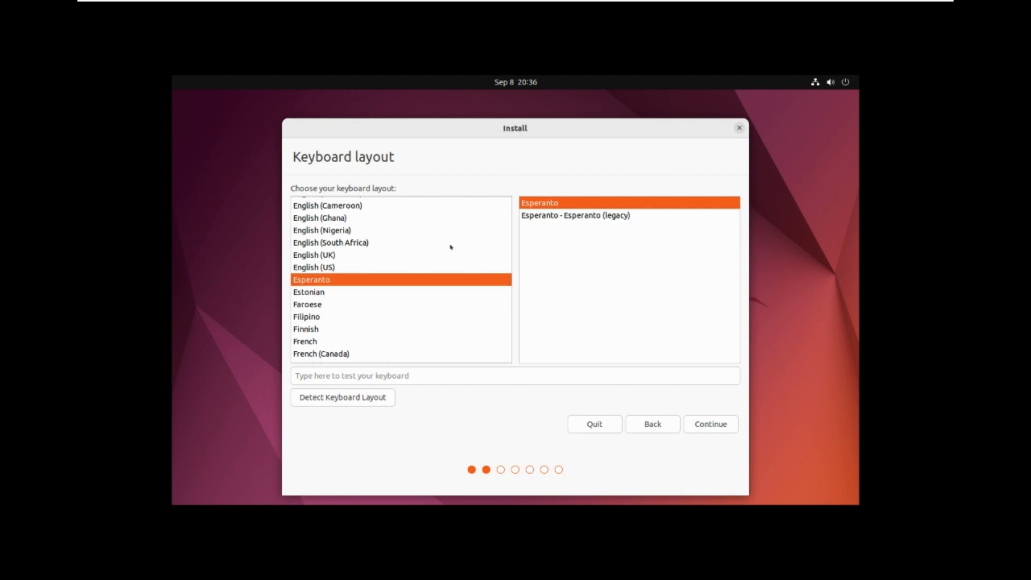
{"action": "type", "text": "ger"}
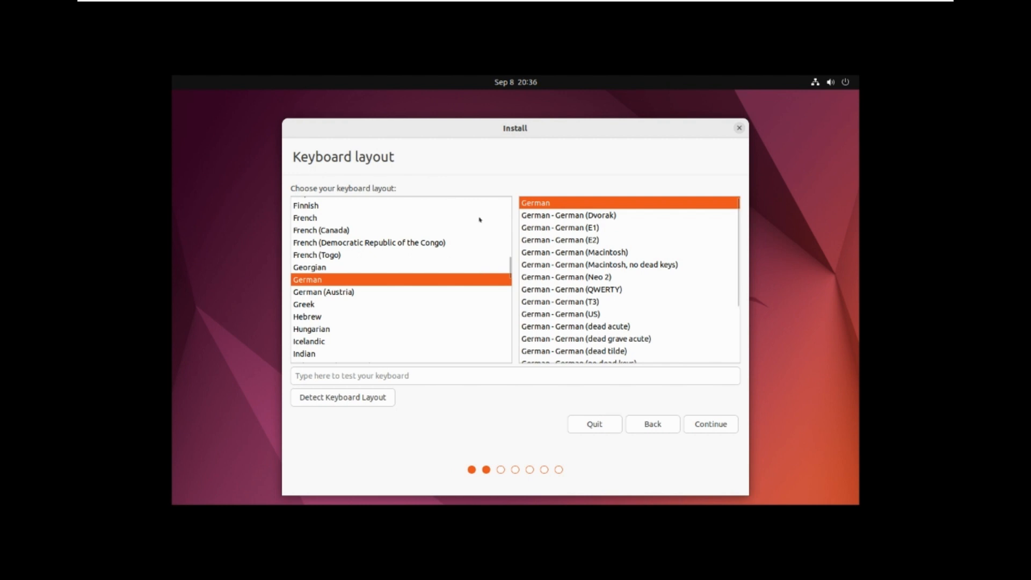
{"action": "scroll", "coordinate": [480, 221], "scroll_direction": "up", "scroll_amount": 5}
{"action": "scroll", "coordinate": [482, 214], "scroll_direction": "up", "scroll_amount": 8}
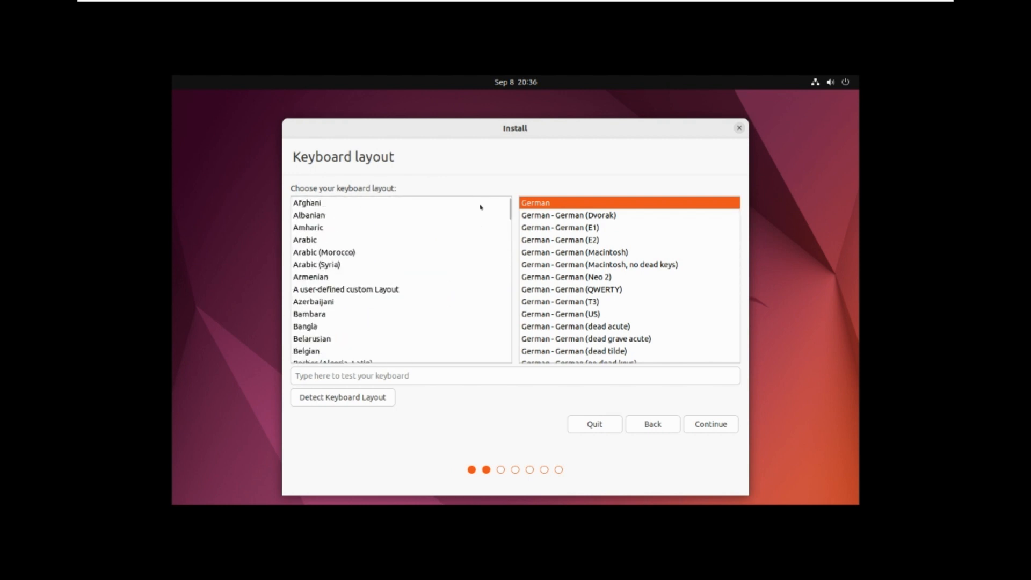
{"action": "scroll", "coordinate": [479, 229], "scroll_direction": "down", "scroll_amount": 10}
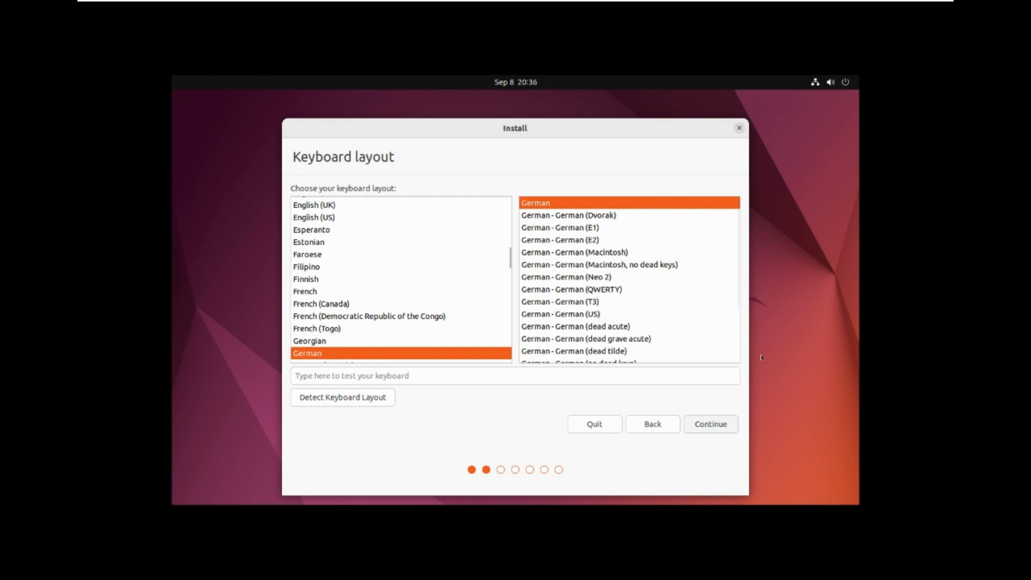
{"action": "left_click", "coordinate": [711, 423]}
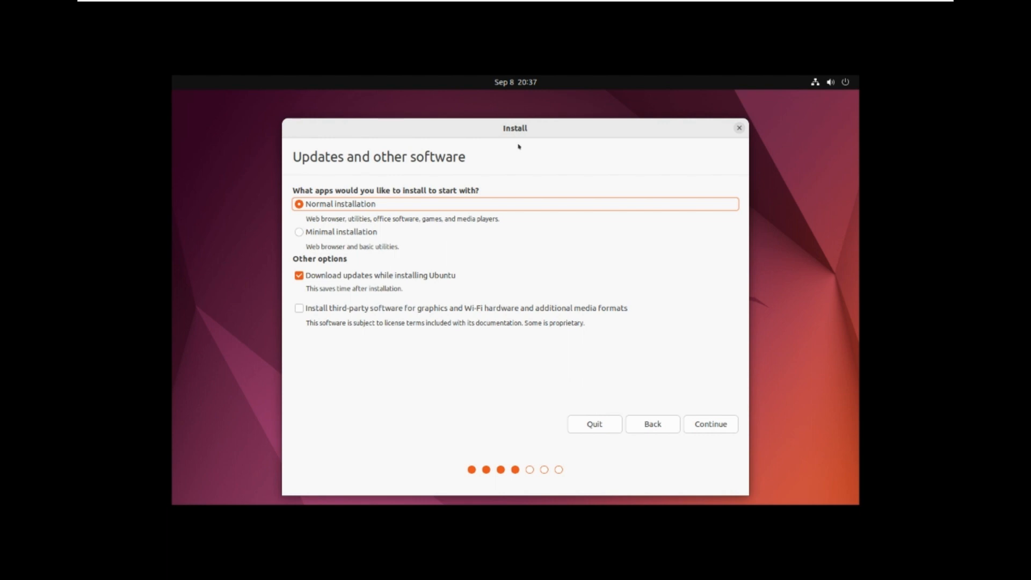
Choose Minimal installation, enable third-party software for graphics and Wi-Fi hardware, and continue.
{"action": "key", "text": "Down"}
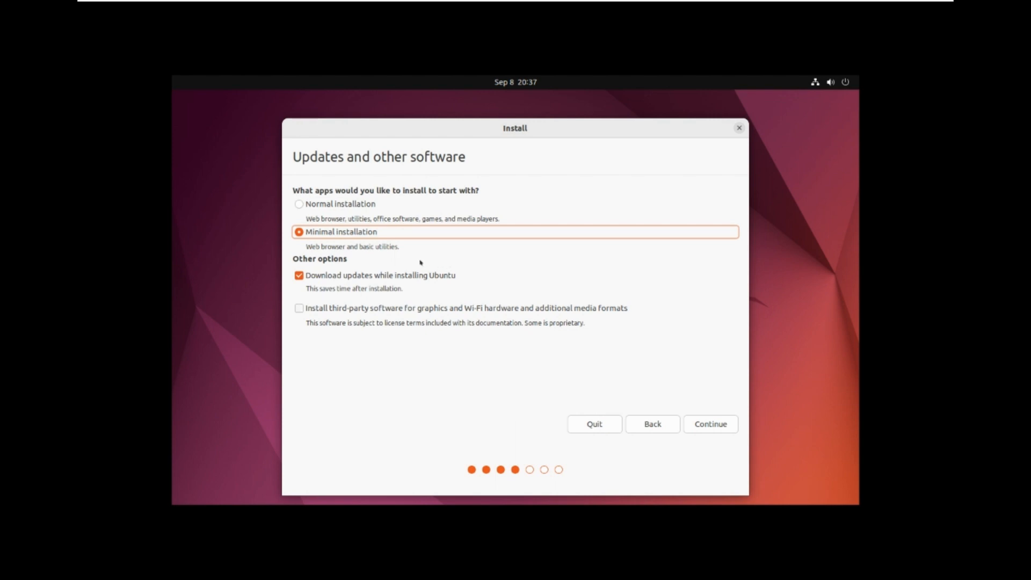
{"action": "key", "text": "Tab"}
{"action": "key", "text": "Tab"}
{"action": "key", "text": "space"}
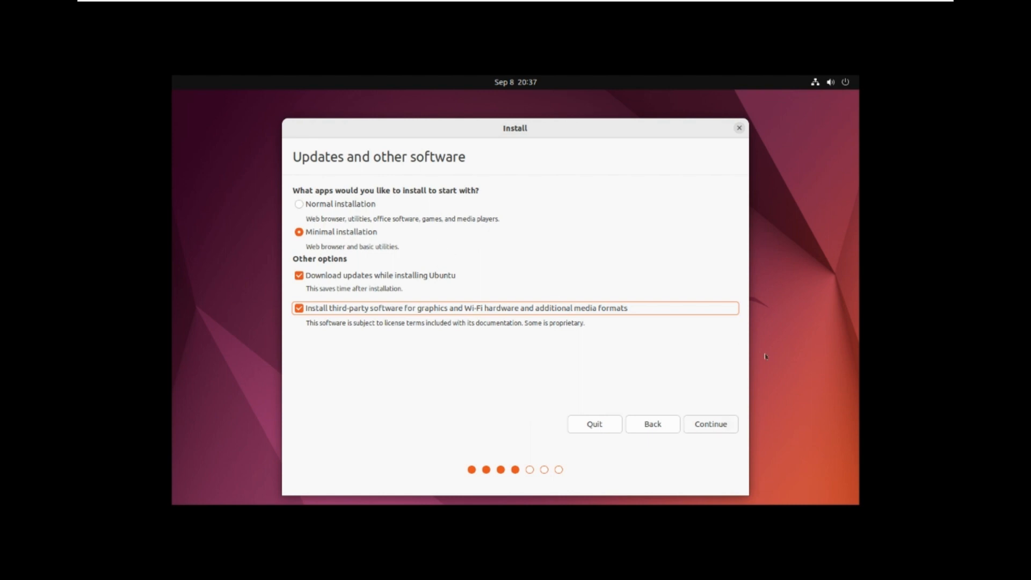
{"action": "key", "text": "Tab"}
{"action": "key", "text": "Return"}
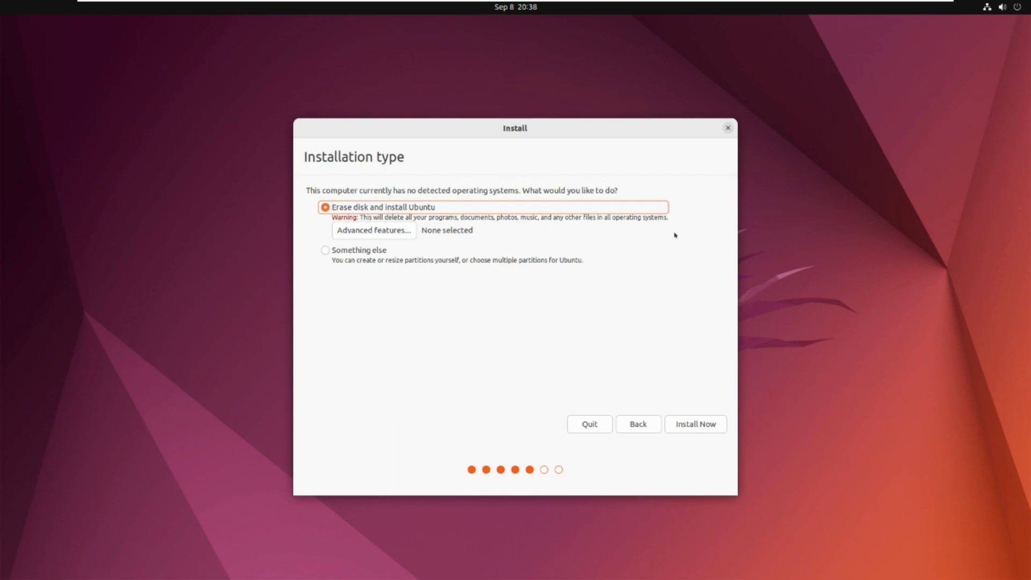
Start the installation with Erase disk and install Ubuntu, and approve writing the partition changes to disk.
{"action": "key", "text": "Return"}
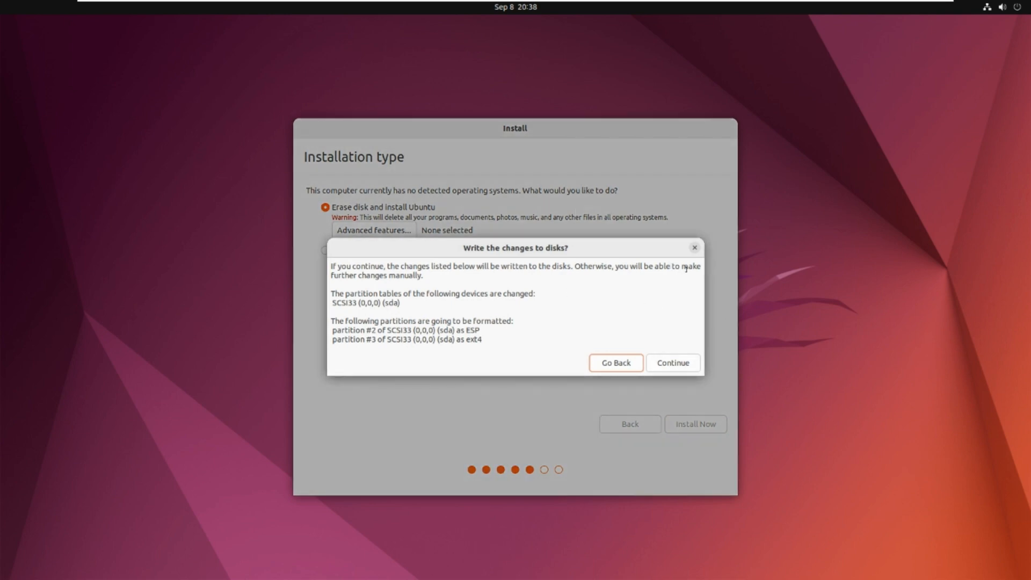
{"action": "left_click_drag", "start_coordinate": [337, 266], "coordinate": [425, 276]}
{"action": "left_click", "coordinate": [349, 294]}
{"action": "left_click_drag", "start_coordinate": [347, 294], "coordinate": [467, 339]}
{"action": "left_click", "coordinate": [496, 287]}
{"action": "key", "text": "Tab"}
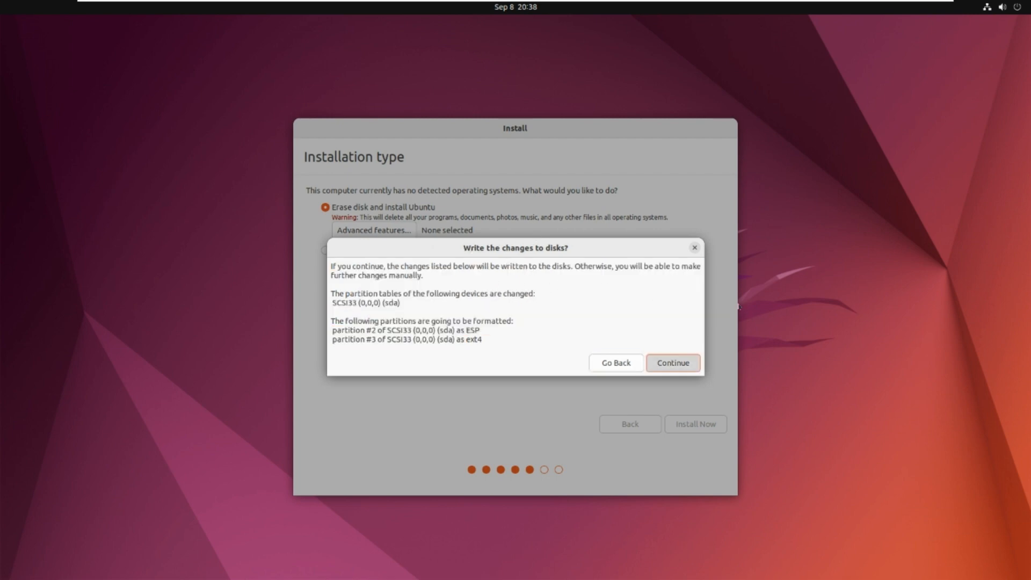
{"action": "key", "text": "Return"}
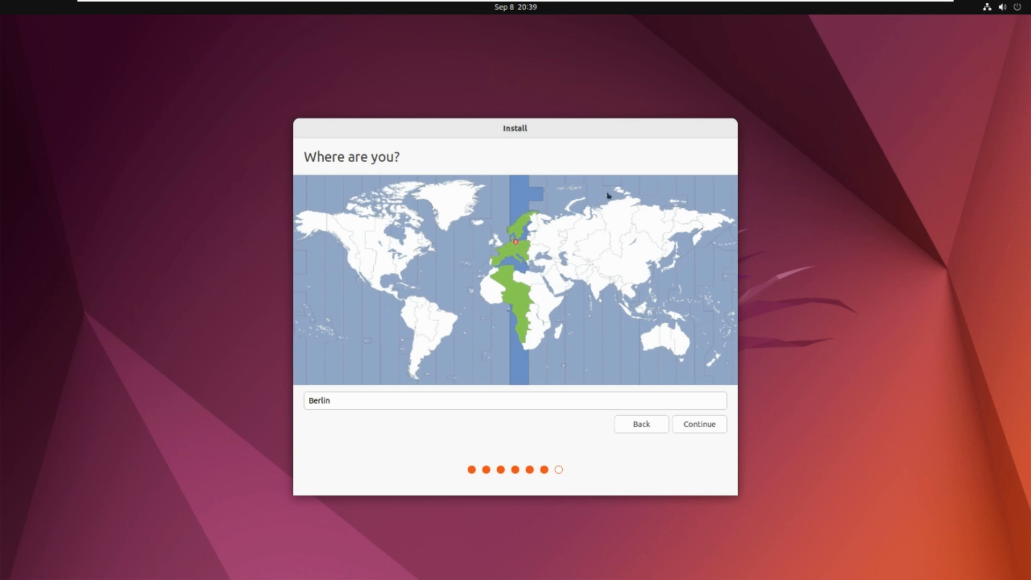
Accept Berlin as the location and enter dev as the account's display name.
{"action": "left_click", "coordinate": [700, 425]}
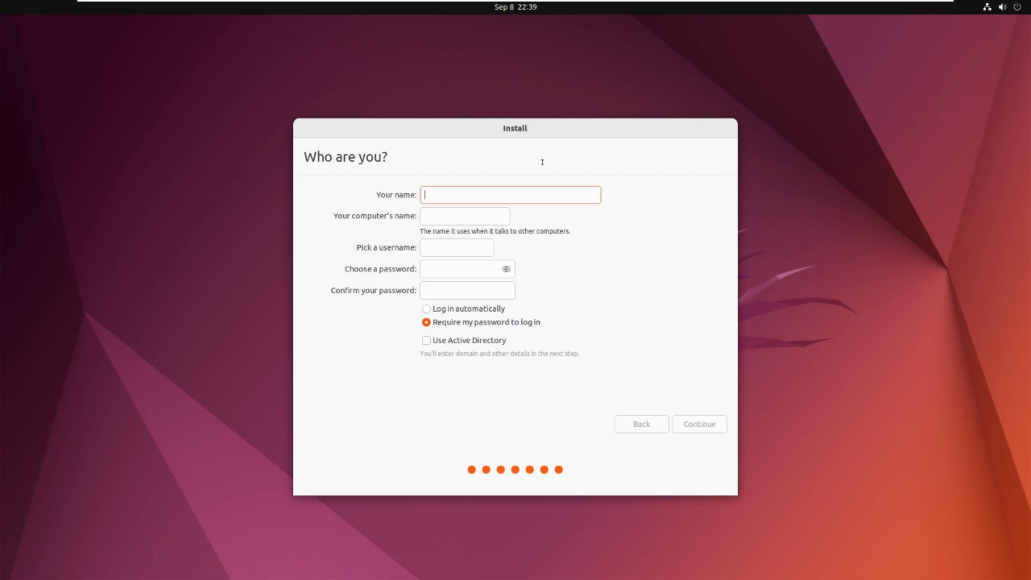
{"action": "type", "text": "dev"}
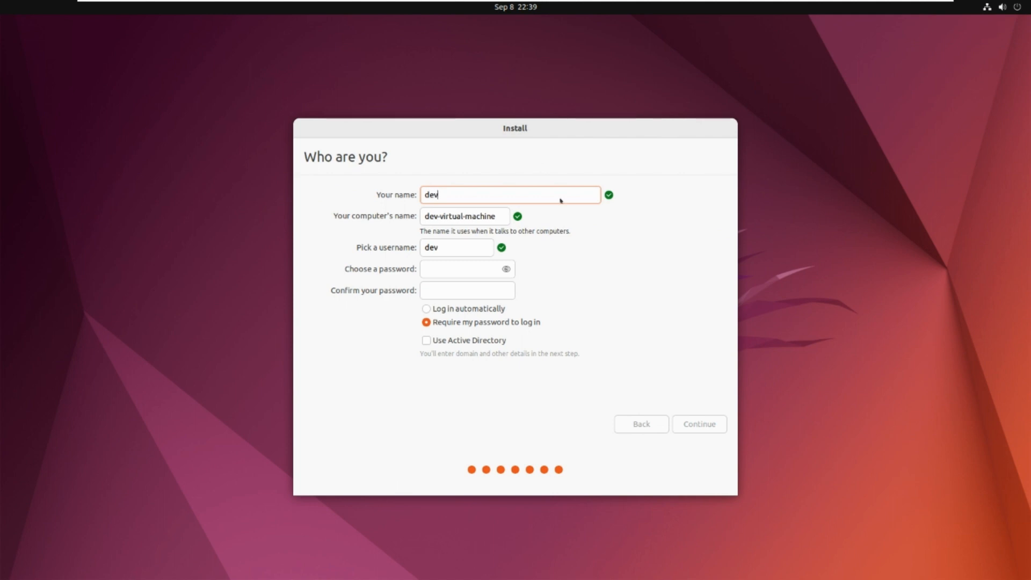
Try to set the computer's name to env_dev.
{"action": "key", "text": "Tab"}
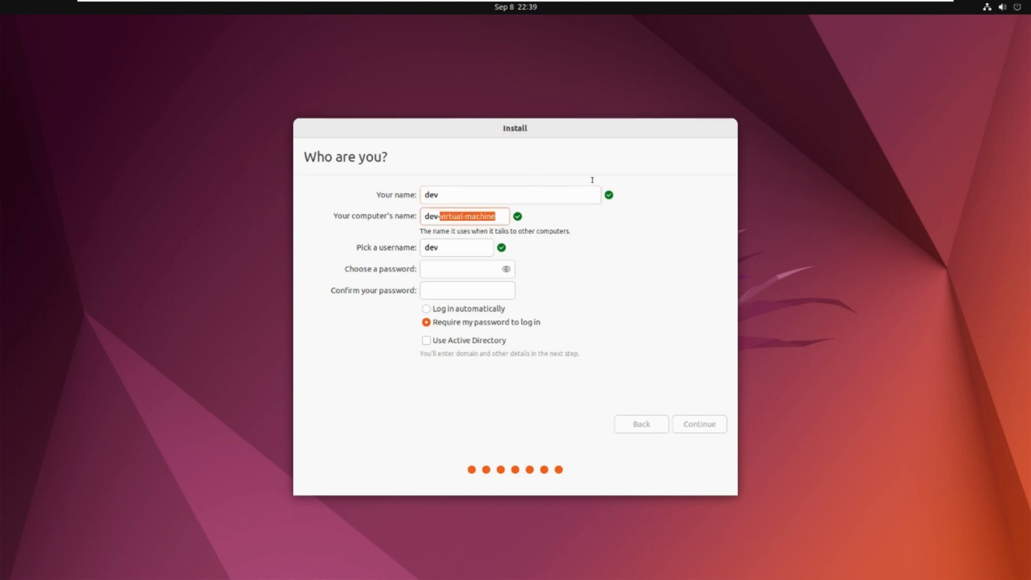
{"action": "key", "text": "BackSpace"}
{"action": "key", "text": "BackSpace"}
{"action": "key", "text": "BackSpace"}
{"action": "key", "text": "BackSpace"}
{"action": "key", "text": "BackSpace"}
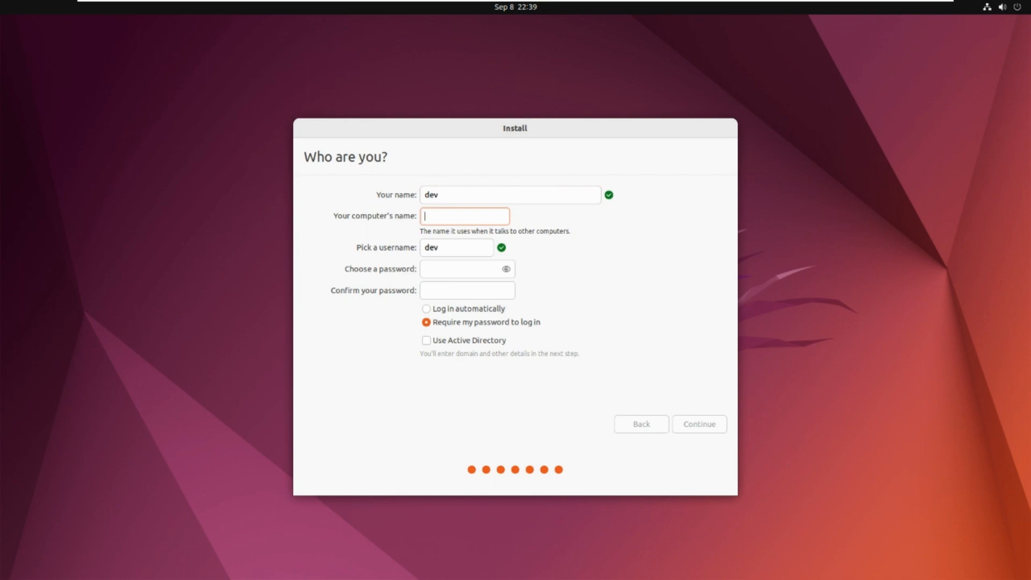
{"action": "type", "text": "env_dev"}
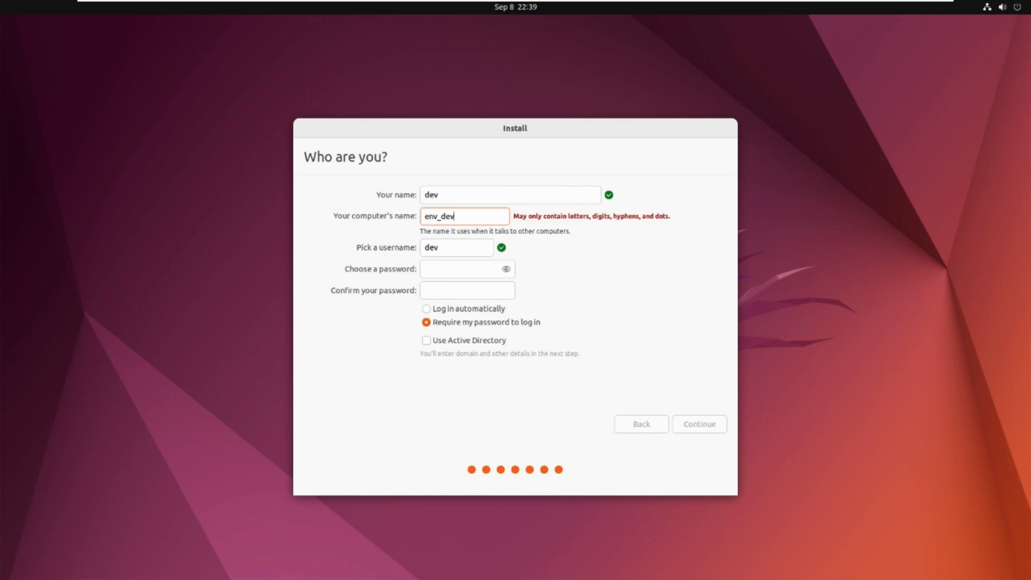
Enter and confirm the account password, keeping the username dev and the password requirement for logging in.
{"action": "key", "text": "Tab"}
{"action": "key", "text": "Tab"}
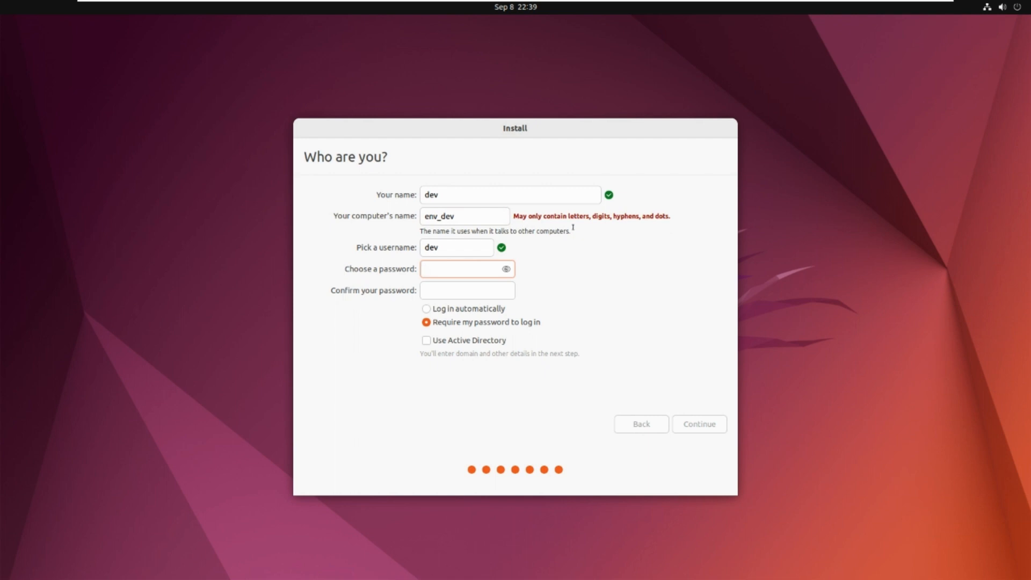
{"action": "key", "text": "Tab"}
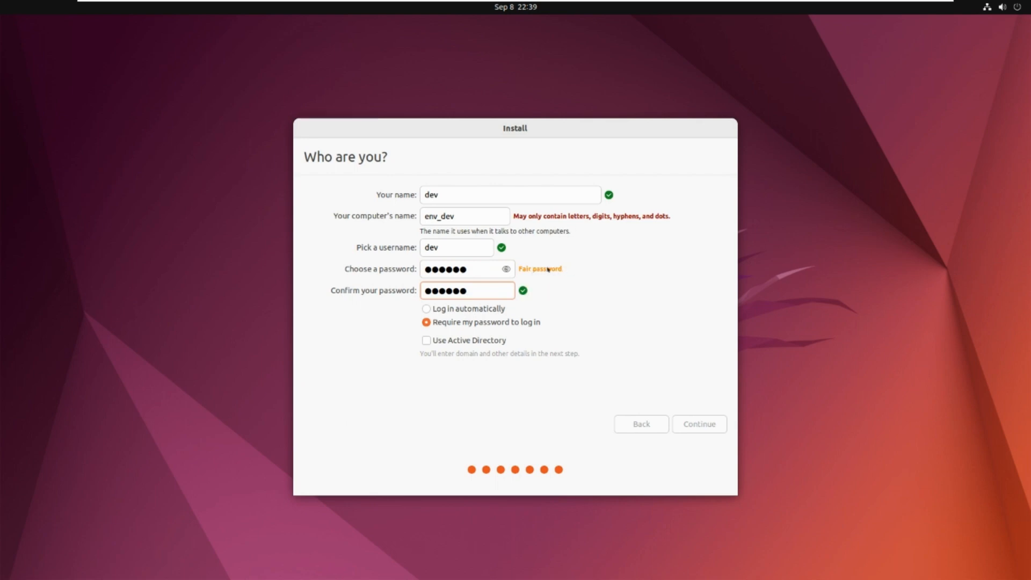
{"action": "key", "text": "Tab"}
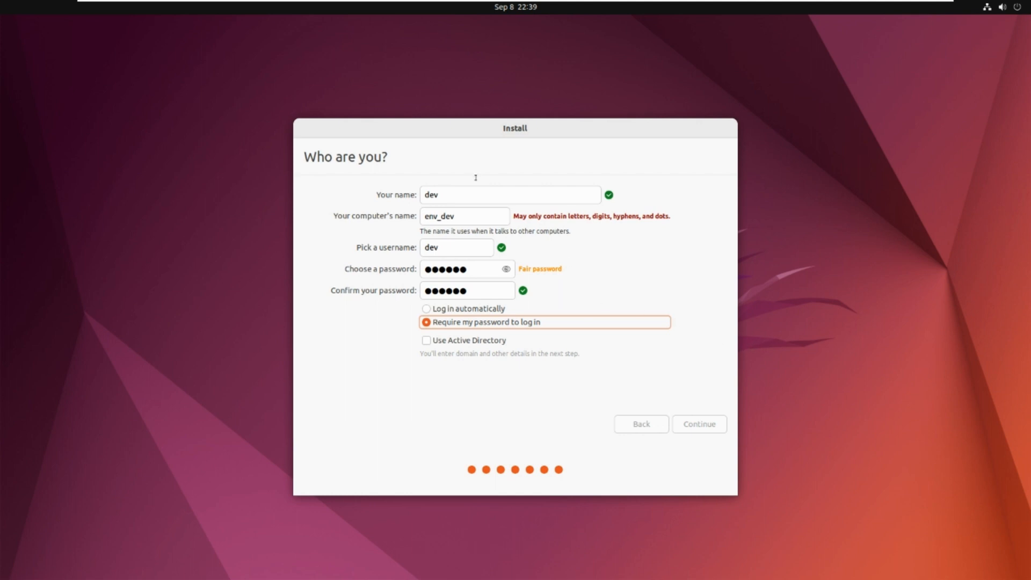
Set the computer's name to dev001 and submit the account details to continue the installation.
{"action": "left_click_drag", "start_coordinate": [343, 216], "coordinate": [418, 216]}
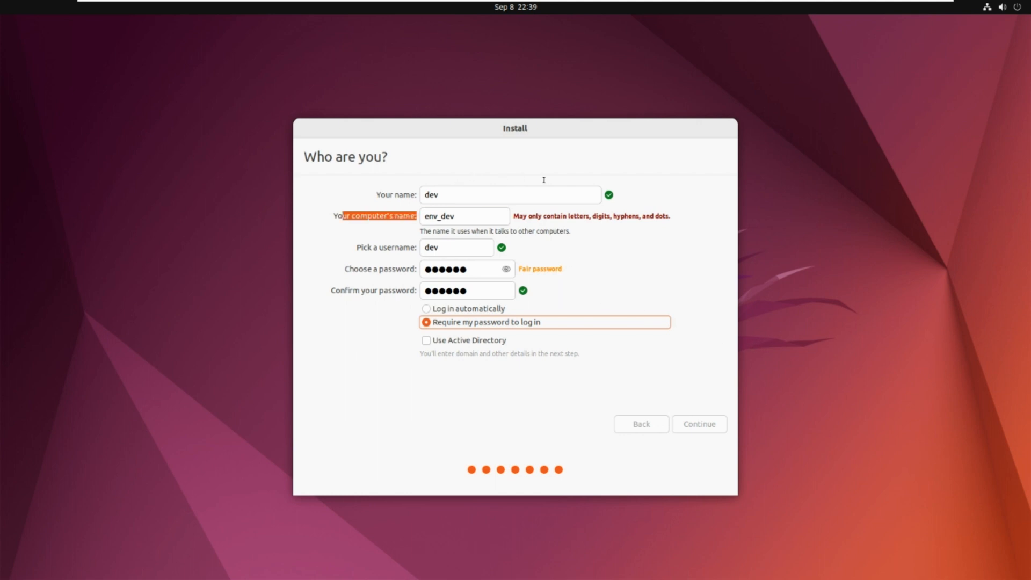
{"action": "left_click", "coordinate": [446, 217]}
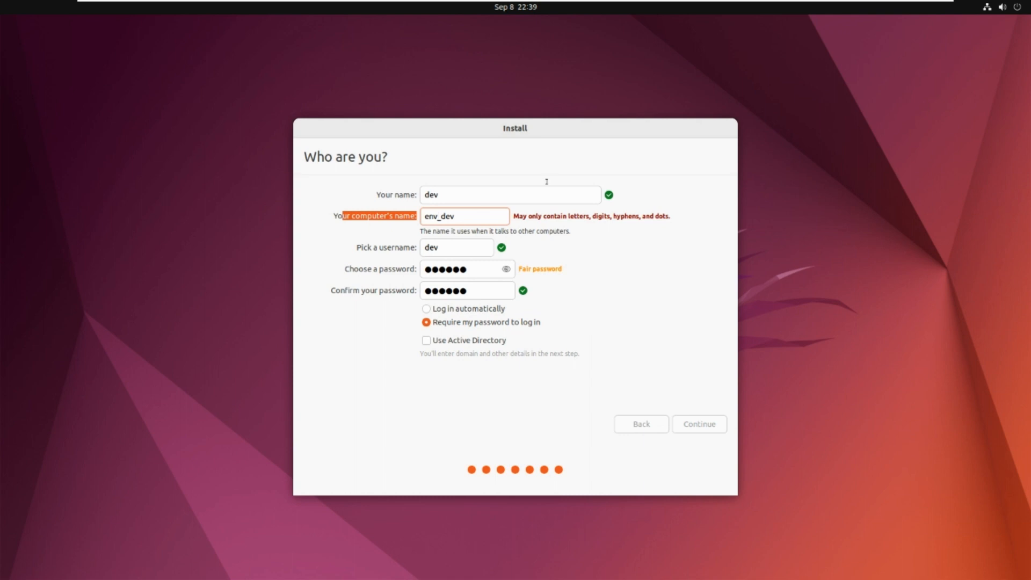
{"action": "key", "text": "BackSpace"}
{"action": "key", "text": "ctrl+a"}
{"action": "type", "text": "dev"}
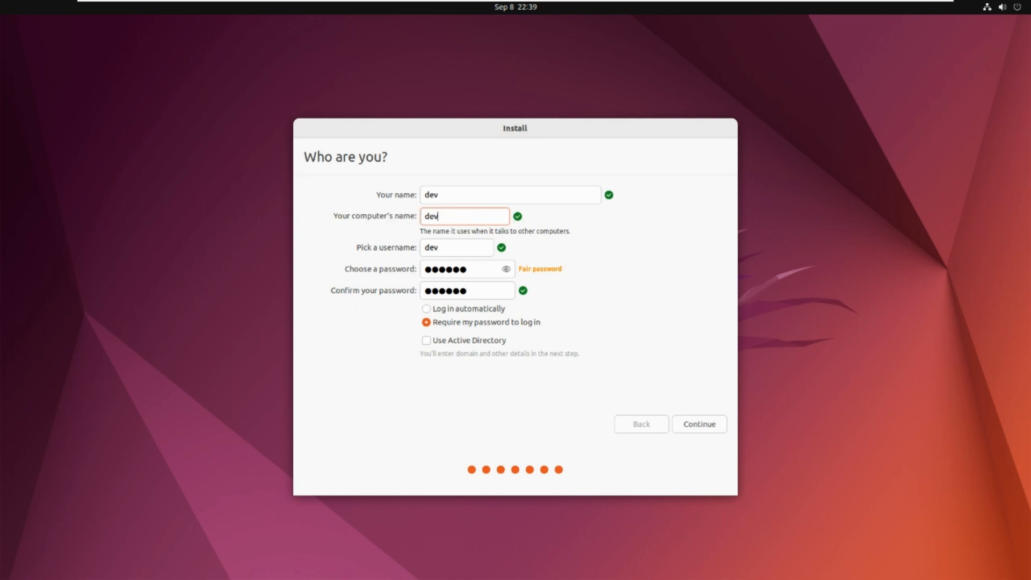
{"action": "type", "text": "011"}
{"action": "key", "text": "BackSpace"}
{"action": "key", "text": "BackSpace"}
{"action": "type", "text": "01"}
{"action": "key", "text": "Tab"}
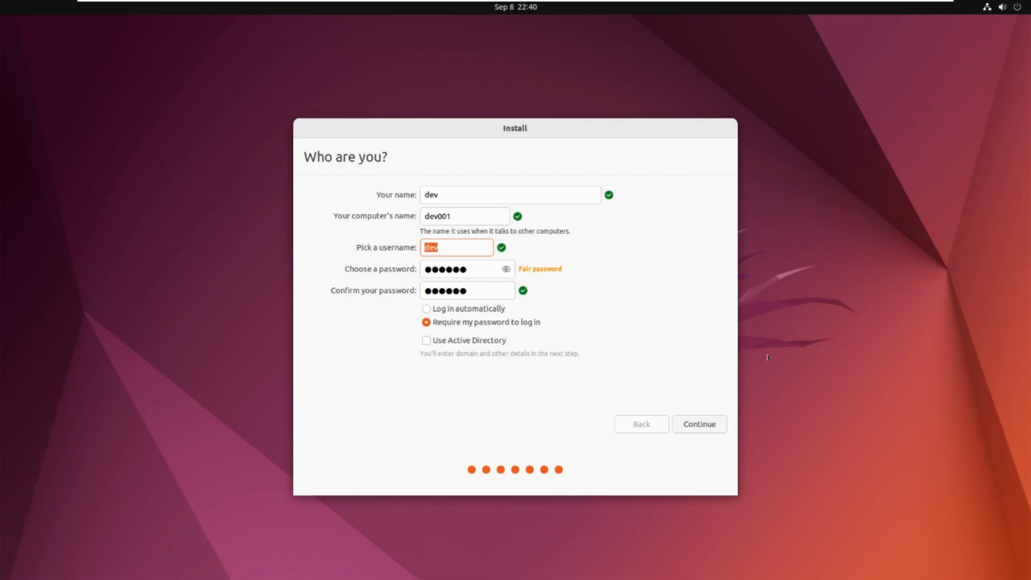
{"action": "key", "text": "Return"}
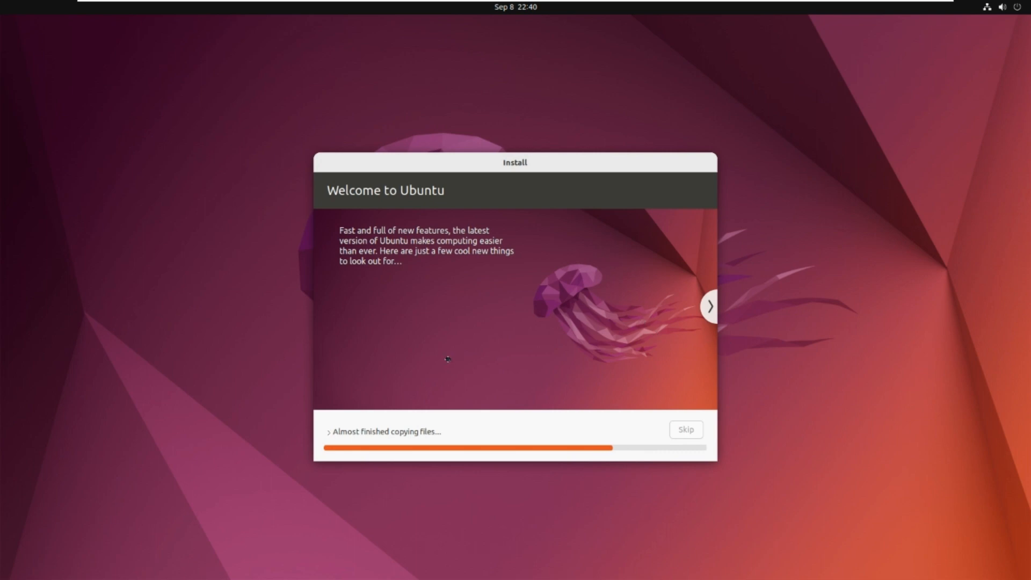
Expand the installation's progress details, restart once it is complete, and acknowledge the installation medium removal.
{"action": "left_click", "coordinate": [329, 432]}
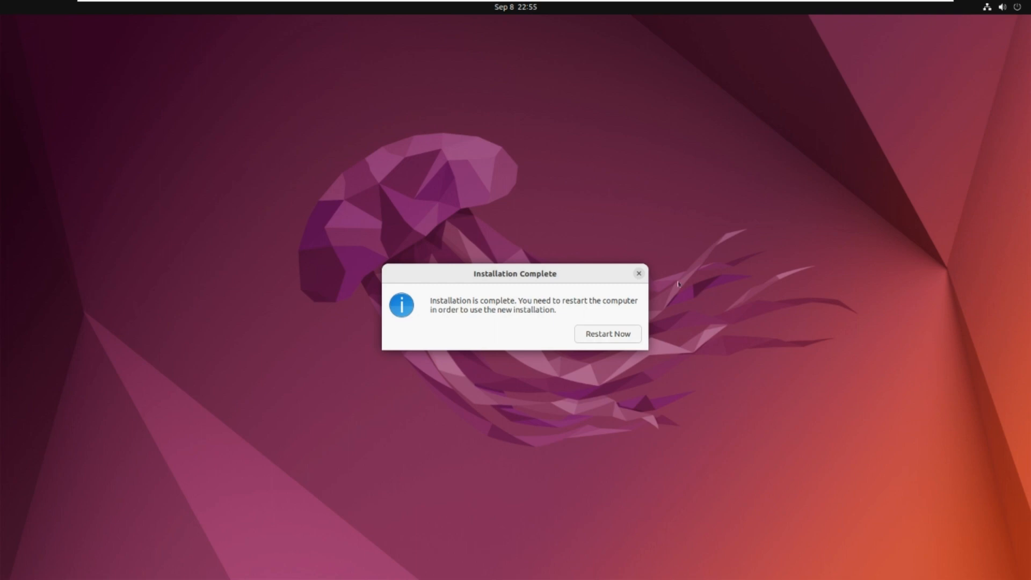
{"action": "key", "text": "Return"}
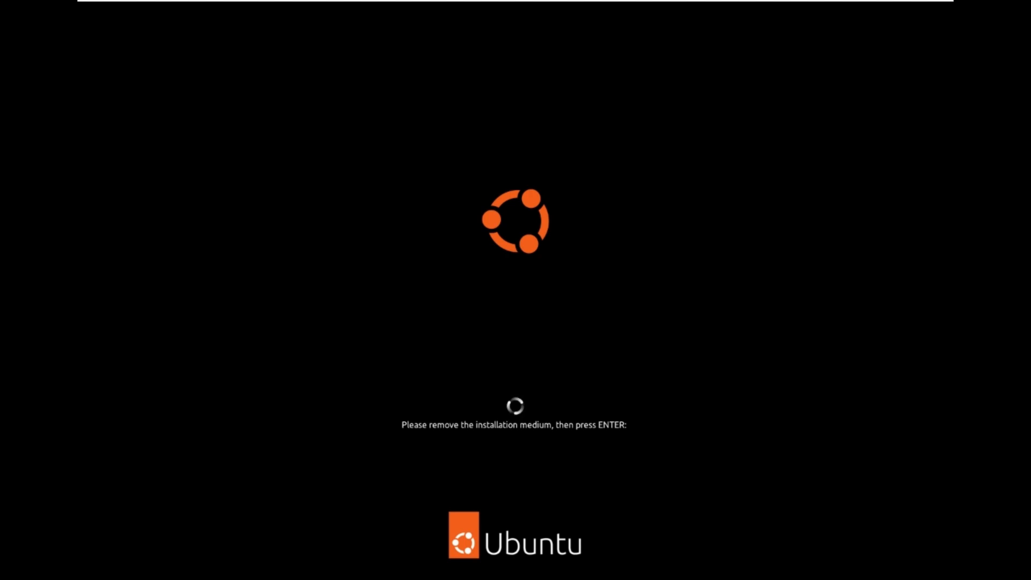
{"action": "key", "text": "Return"}
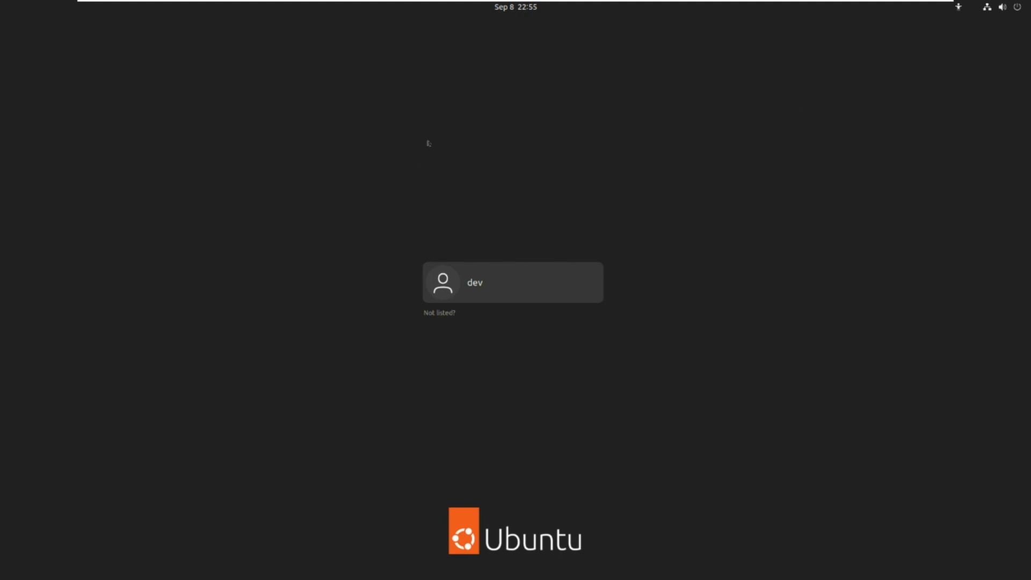
Log in to the newly installed Ubuntu as dev with the account password.
{"action": "key", "text": "Return"}
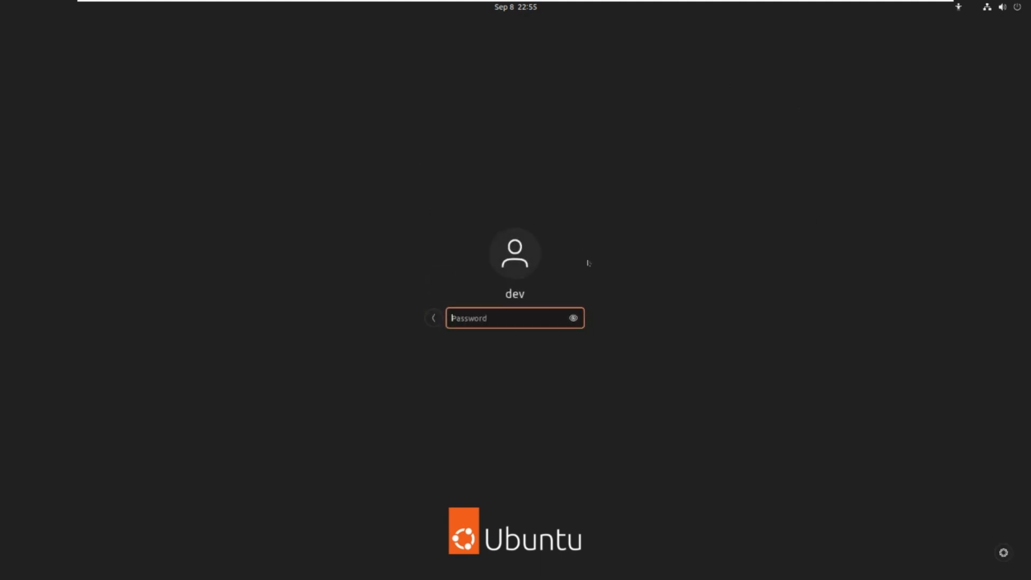
{"action": "type", "text": "••••••"}
{"action": "key", "text": "Return"}
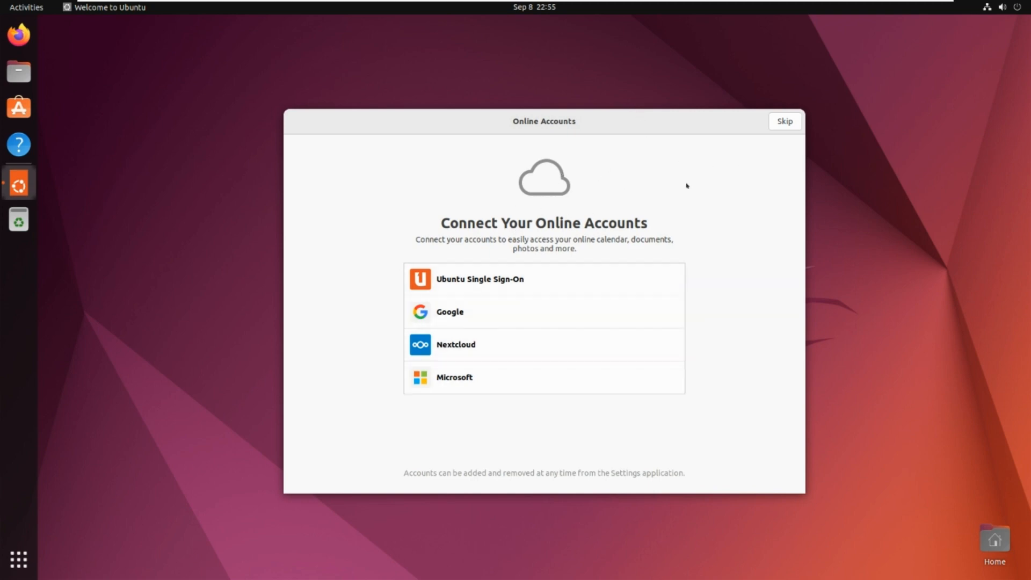
Go through the welcome wizard to its final page, skipping online accounts and Ubuntu Pro and choosing not to send system info.
{"action": "left_click", "coordinate": [785, 122]}
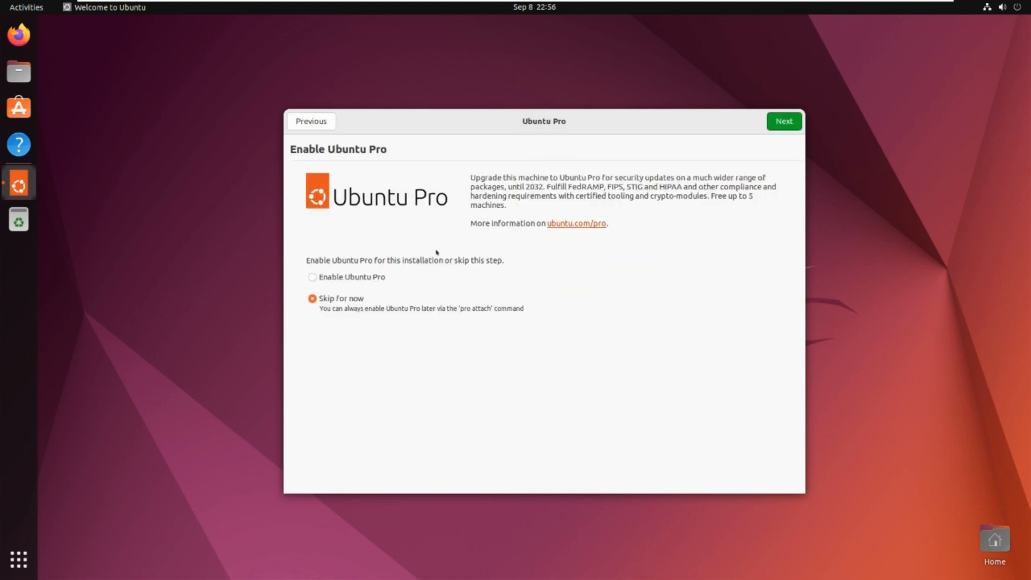
{"action": "left_click", "coordinate": [790, 121]}
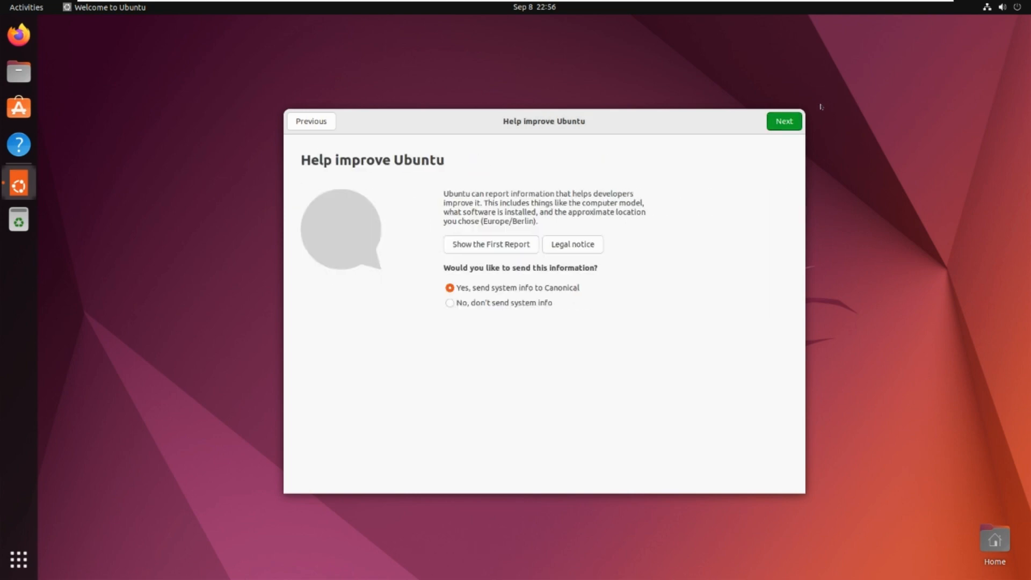
{"action": "left_click", "coordinate": [505, 303]}
{"action": "key", "text": "Return"}
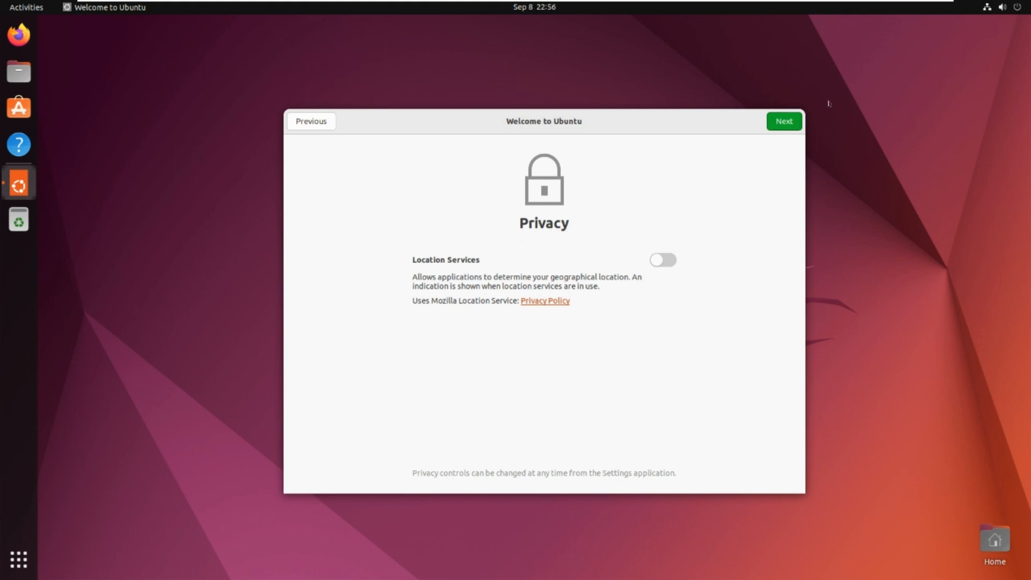
{"action": "left_click", "coordinate": [785, 122]}
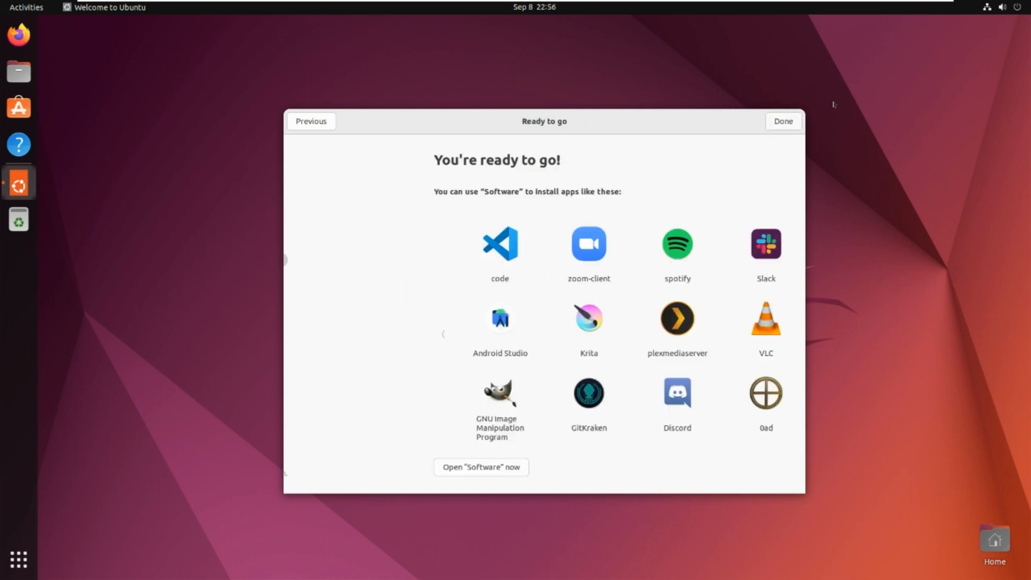